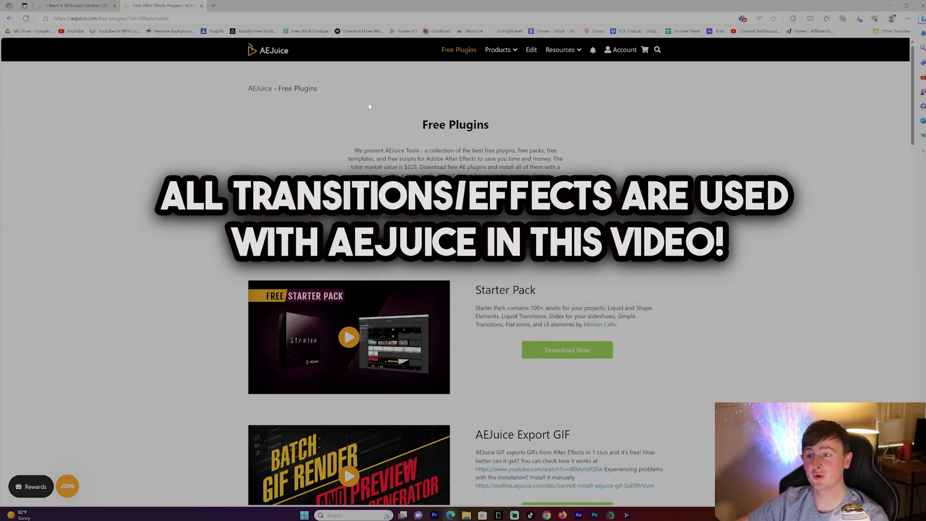
# - Highlight the Free Plugins heading text and scroll the page up and down
pyautogui.moveTo(427, 126); pyautogui.dragTo(525, 144)
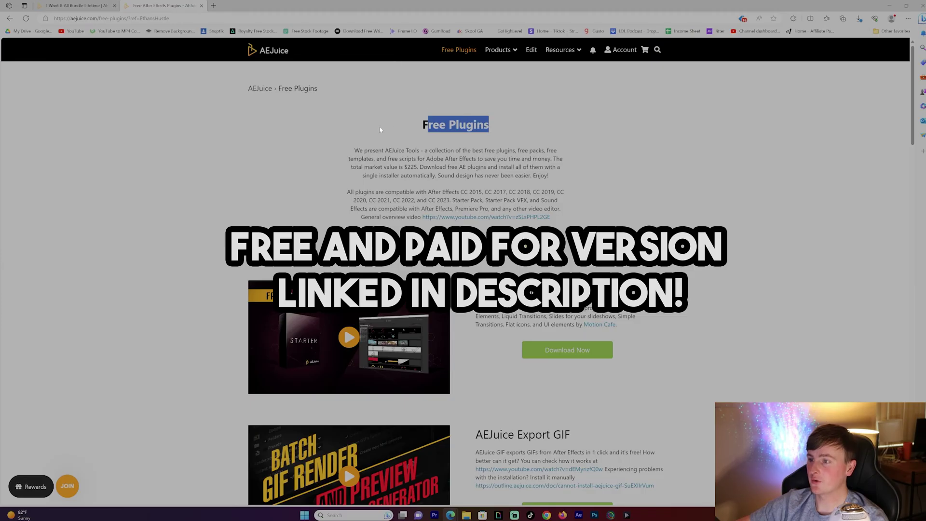
pyautogui.click(292, 102)
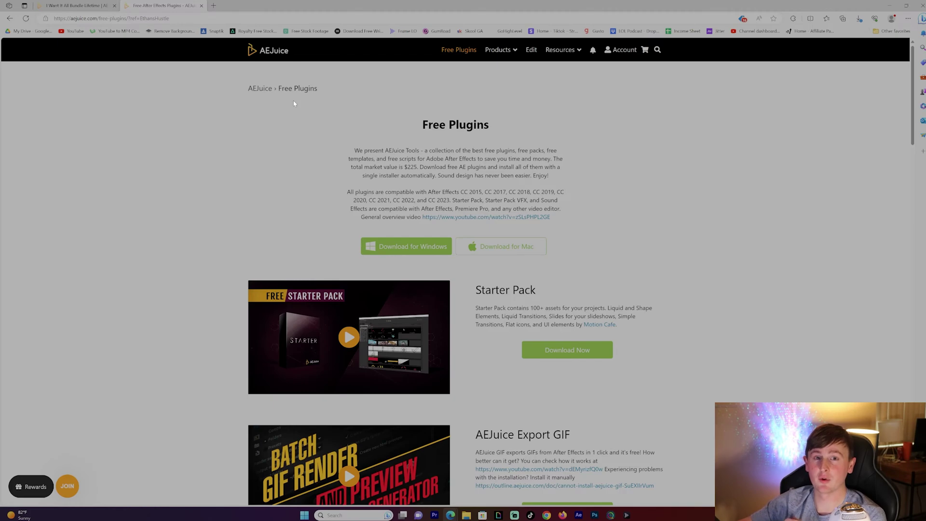
pyautogui.scroll(-3, 496, 278)
pyautogui.scroll(-9, 511, 211)
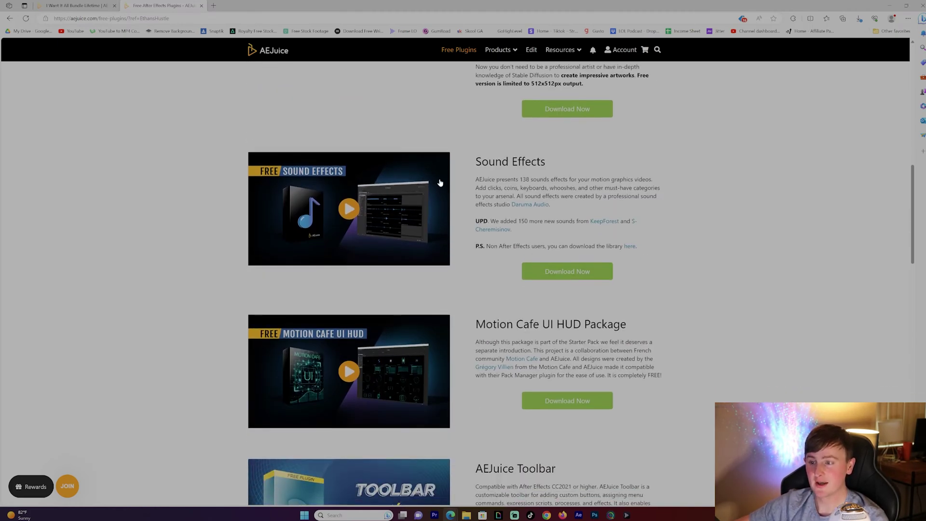
pyautogui.scroll(12, 457, 199)
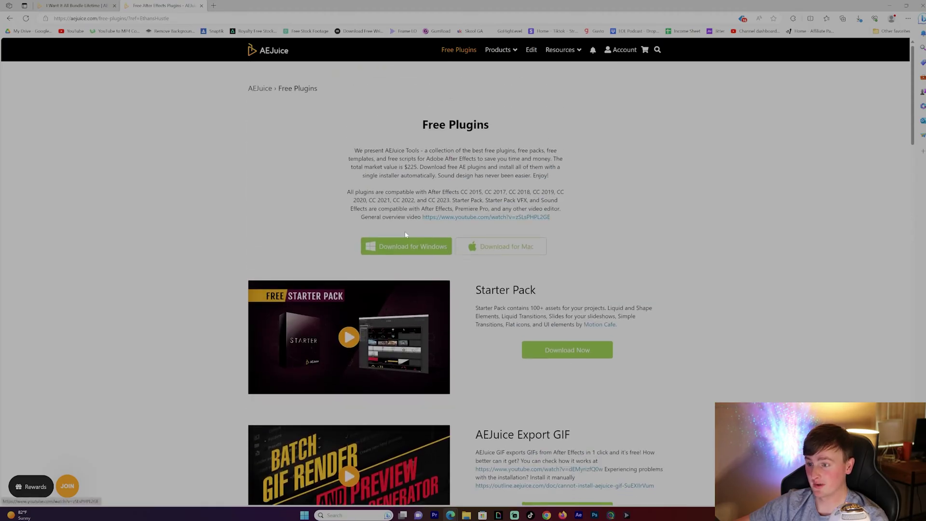
pyautogui.moveTo(488, 125); pyautogui.dragTo(428, 126)
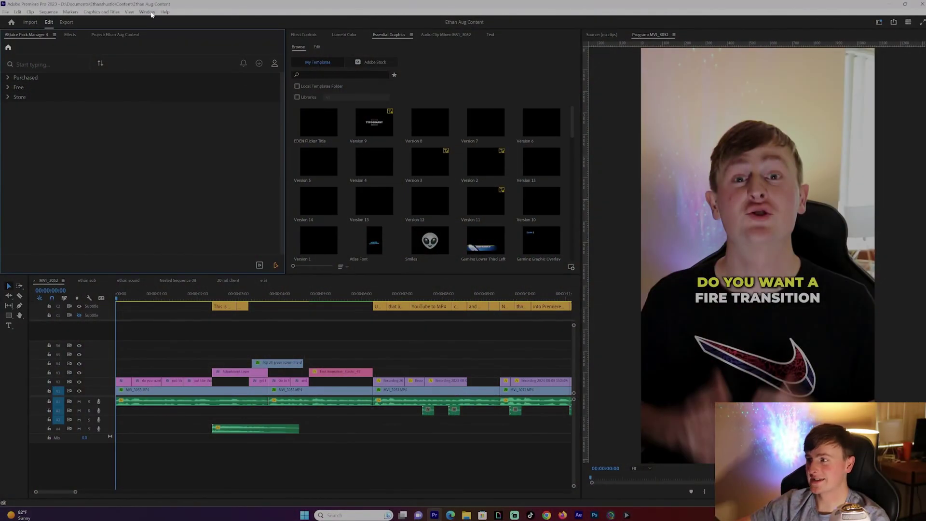
# - Launch AEJuice Pack Manager 4, expand Free, and view Starter Pack then Sound Effects Free
pyautogui.click(151, 13)
pyautogui.moveTo(172, 40)
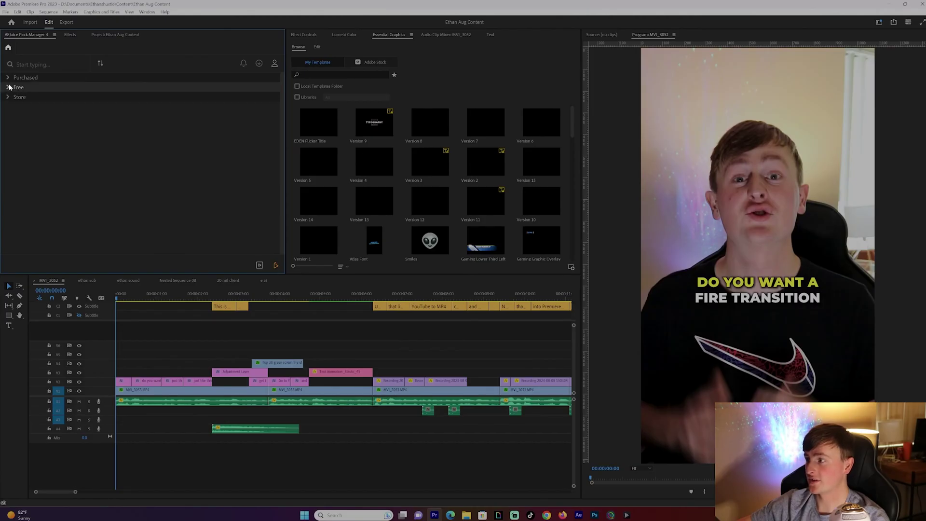
pyautogui.click(10, 87)
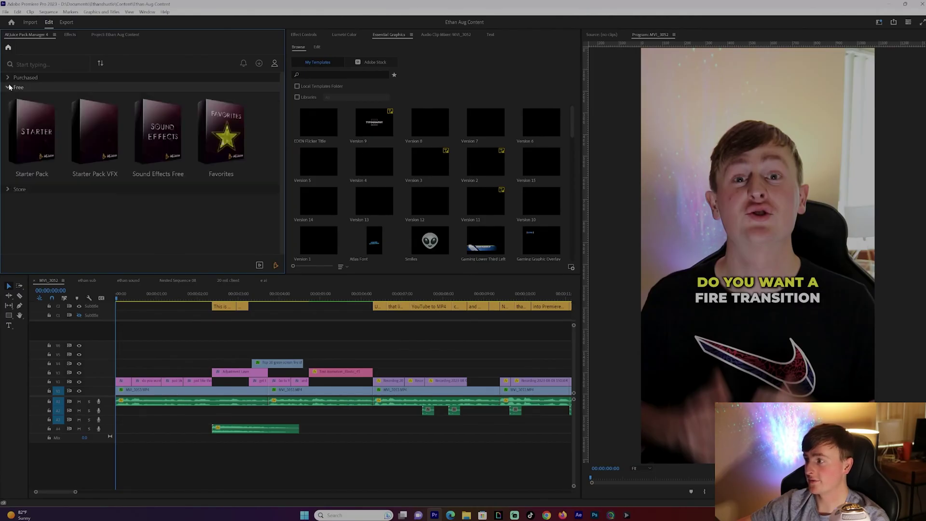
pyautogui.click(30, 139)
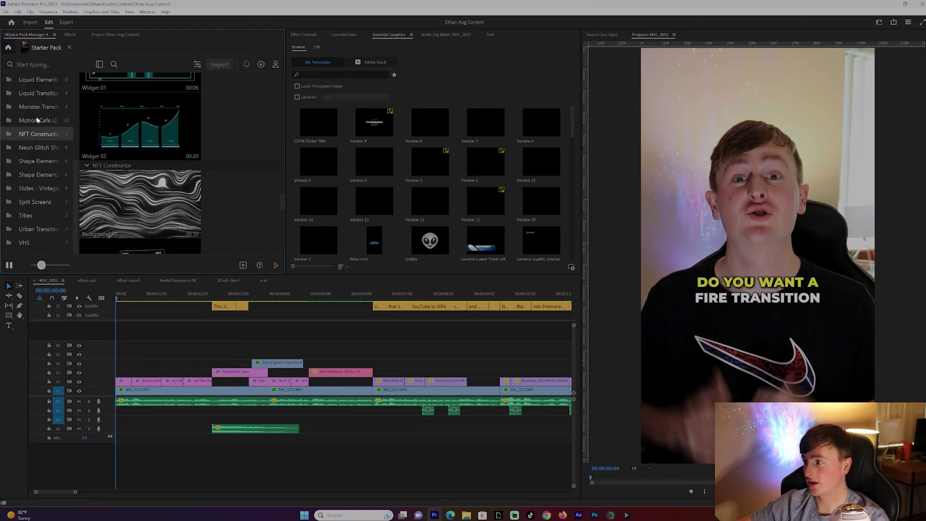
pyautogui.click(27, 50)
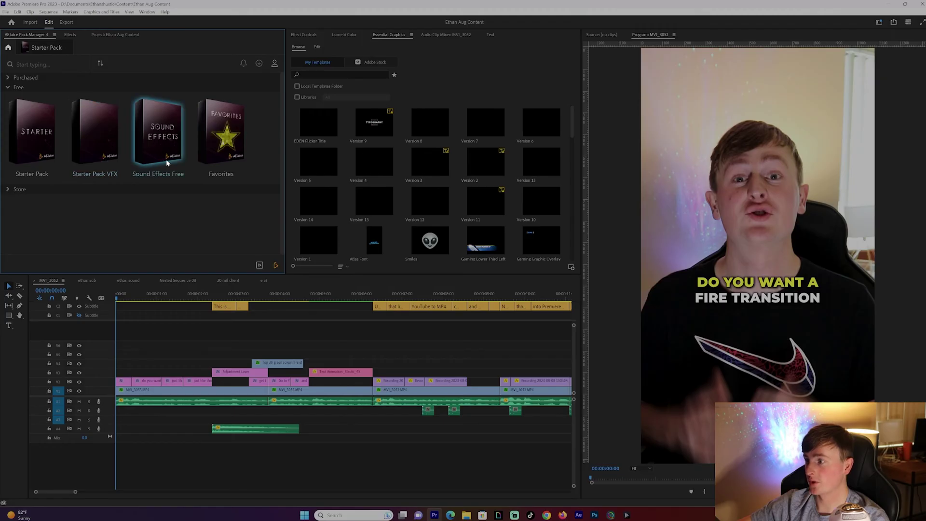
pyautogui.click(158, 135)
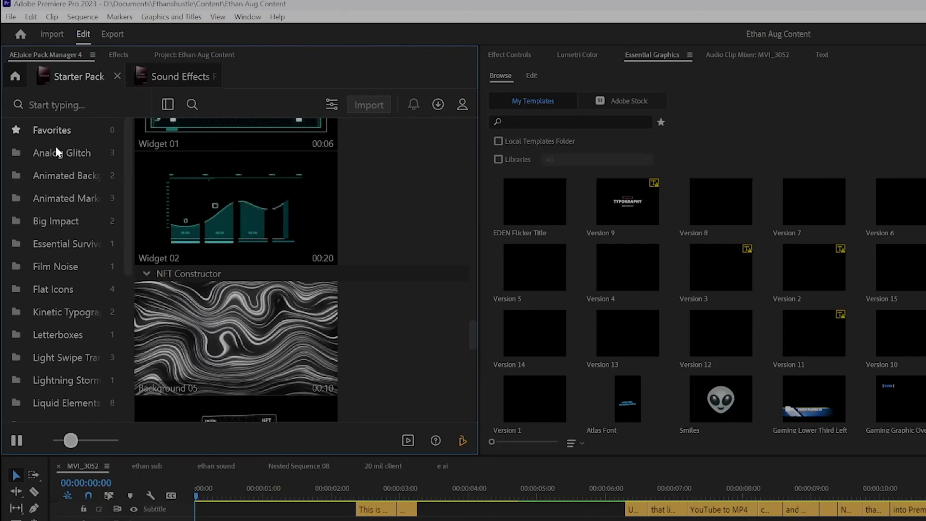
# - Browse Starter Pack's Analog Glitch, Big Impact, Film Noise, Liquid Elements and Titles items
pyautogui.click(72, 151)
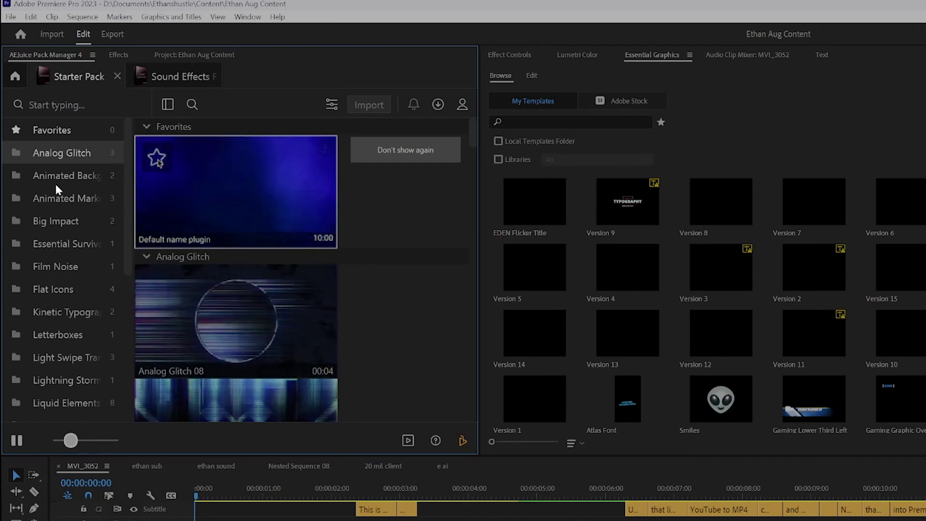
pyautogui.click(63, 221)
pyautogui.click(61, 273)
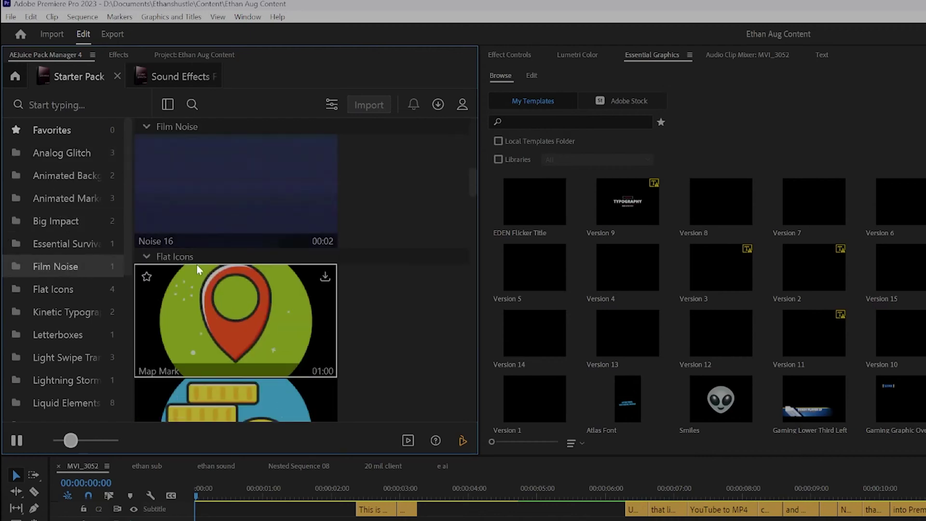
pyautogui.scroll(-2, 193, 286)
pyautogui.scroll(-5, 218, 255)
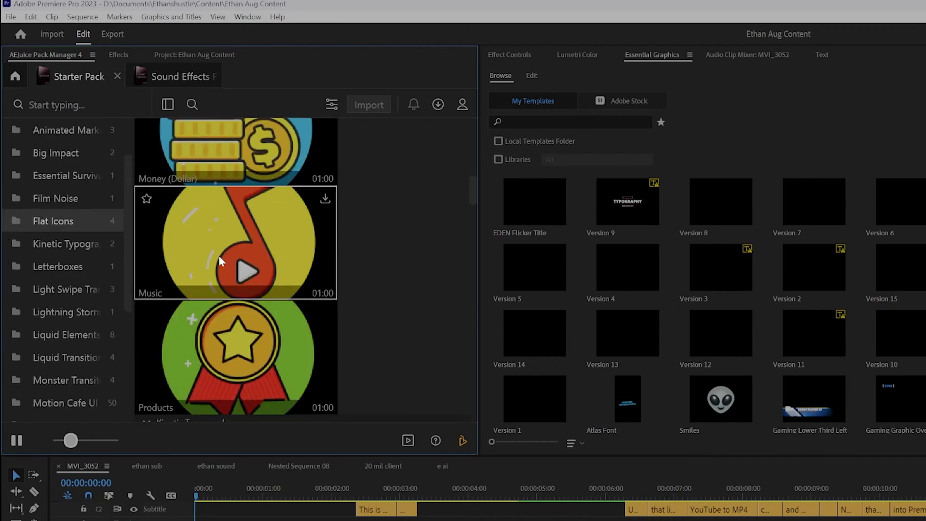
pyautogui.click(76, 336)
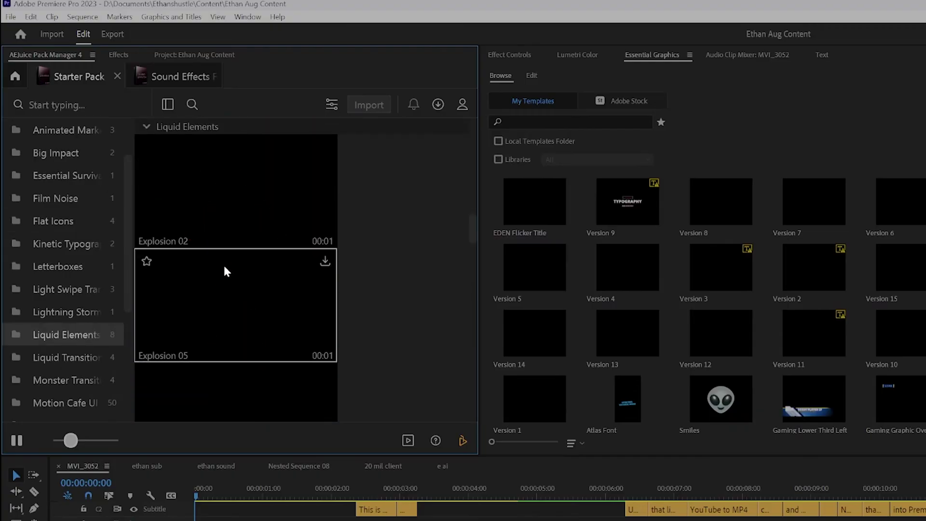
pyautogui.scroll(-1, 223, 265)
pyautogui.scroll(-3, 48, 367)
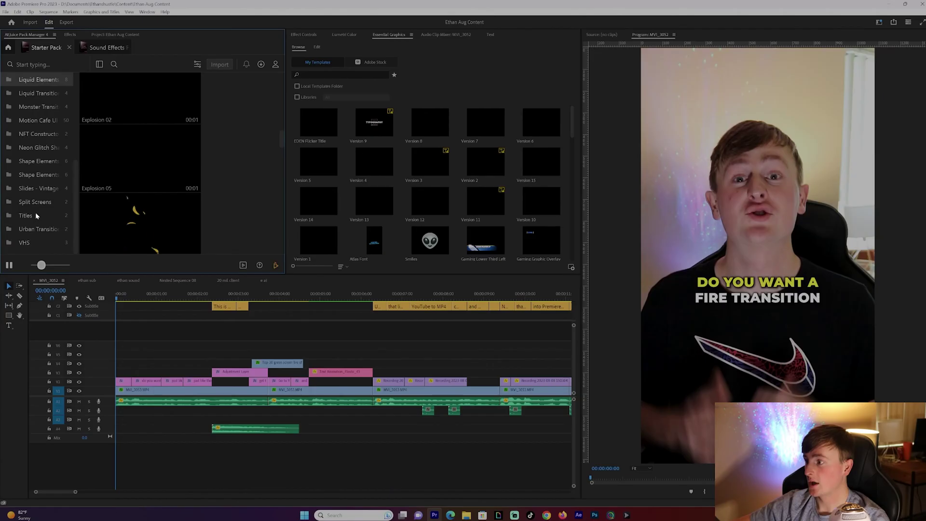
pyautogui.click(38, 366)
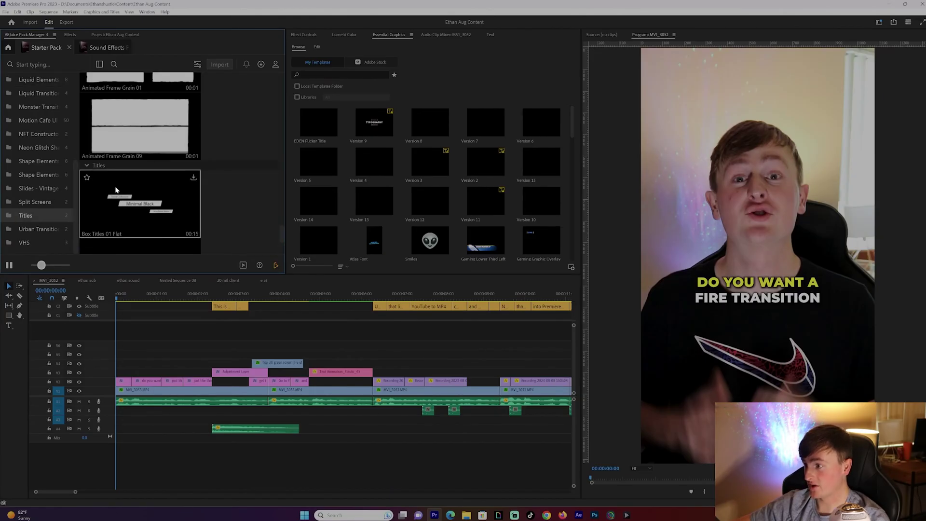
# - View Motion Cafe UI and Liquid Transitions items, then switch to the Sound Effects library
pyautogui.scroll(5, 126, 186)
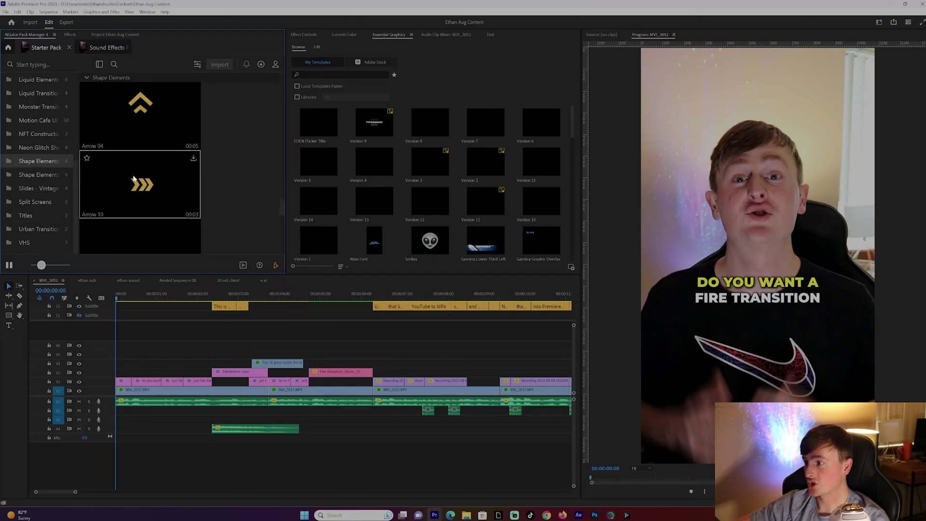
pyautogui.click(36, 120)
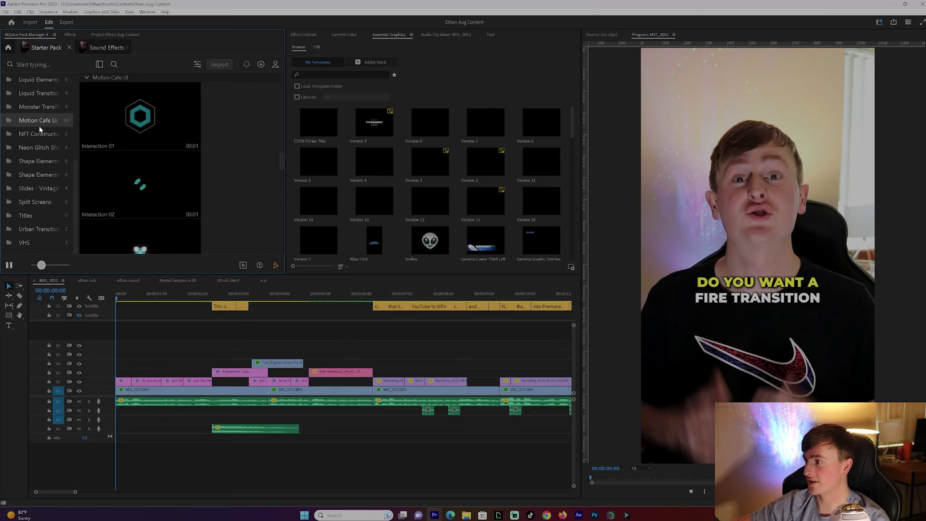
pyautogui.click(39, 93)
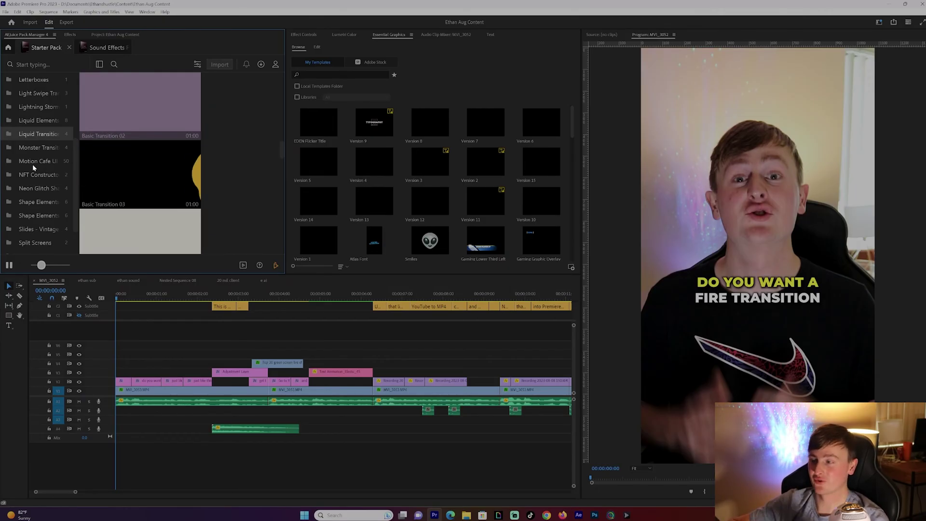
pyautogui.click(95, 49)
pyautogui.scroll(3, 43, 100)
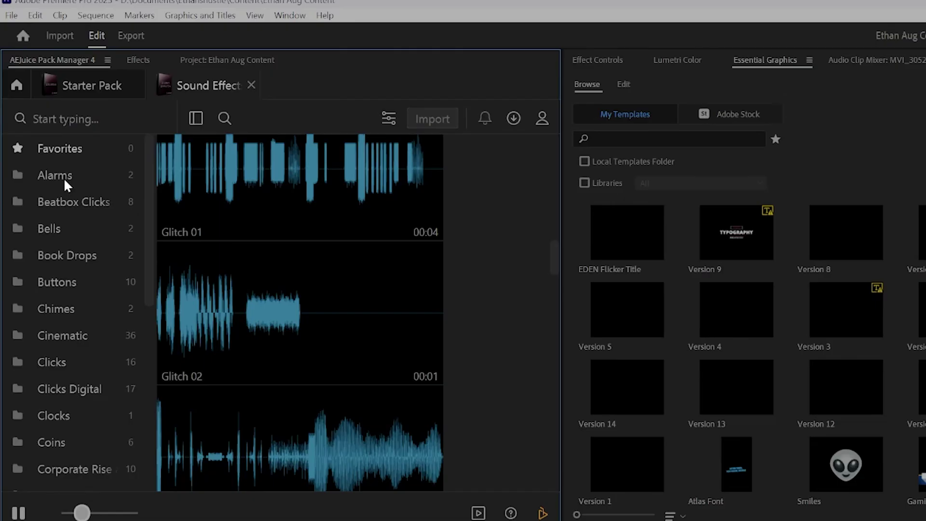
# - Browse the Alarms, Cinematic and Bells sound effect categories
pyautogui.click(32, 94)
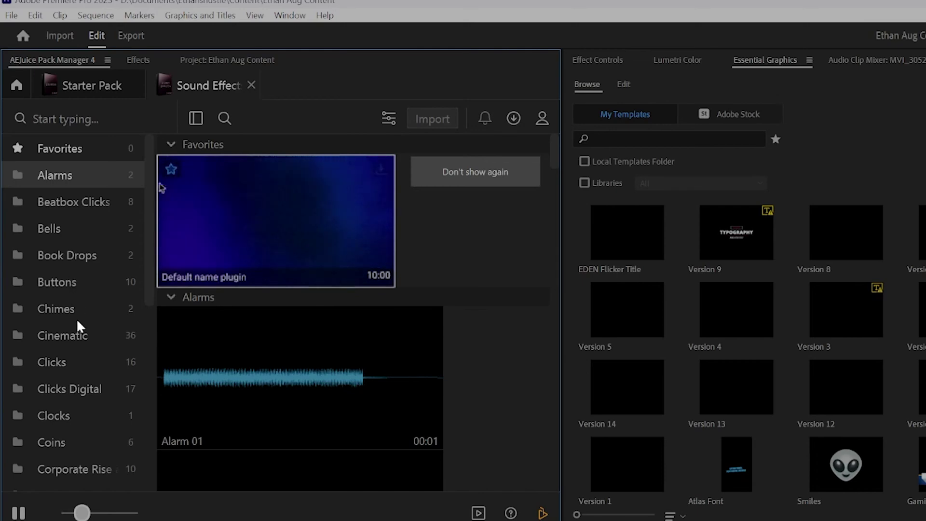
pyautogui.click(81, 343)
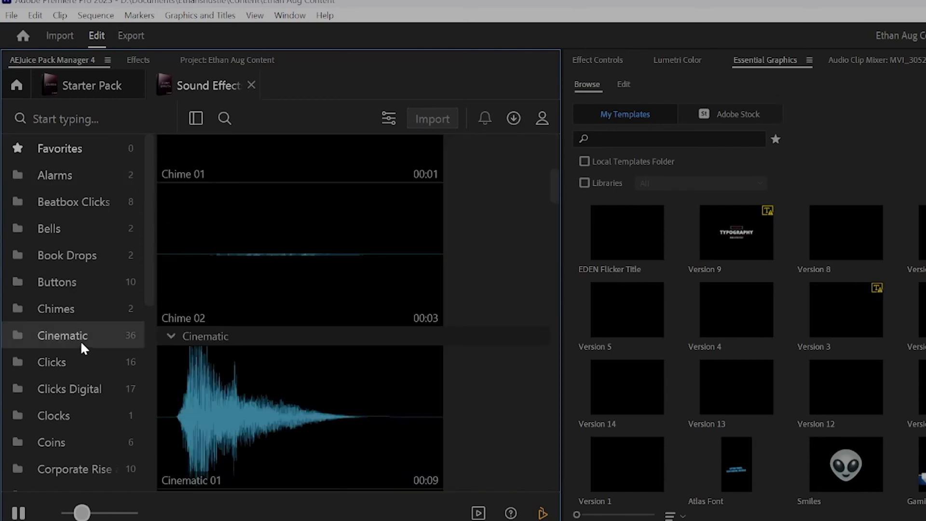
pyautogui.click(56, 236)
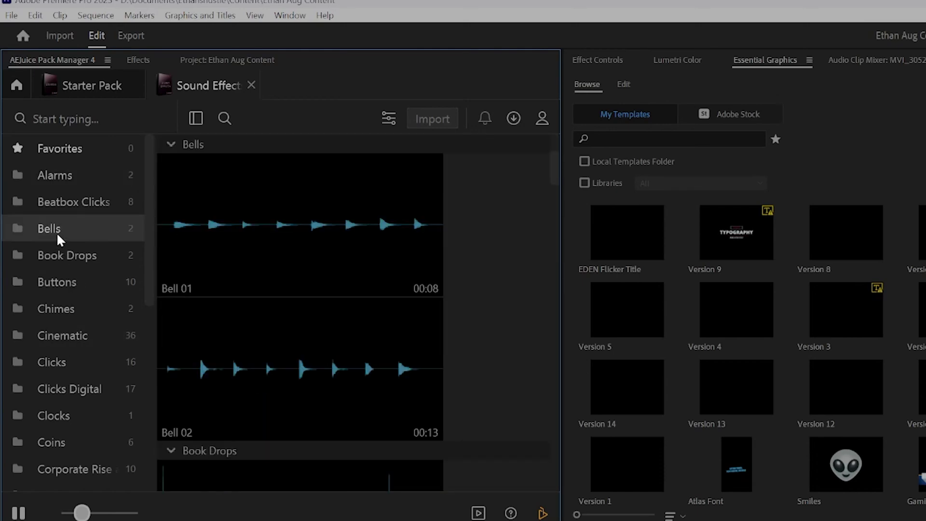
# - Preview Bell 01 and Bell 02, then scroll to the Book Drops and Buttons clips
pyautogui.click(283, 210)
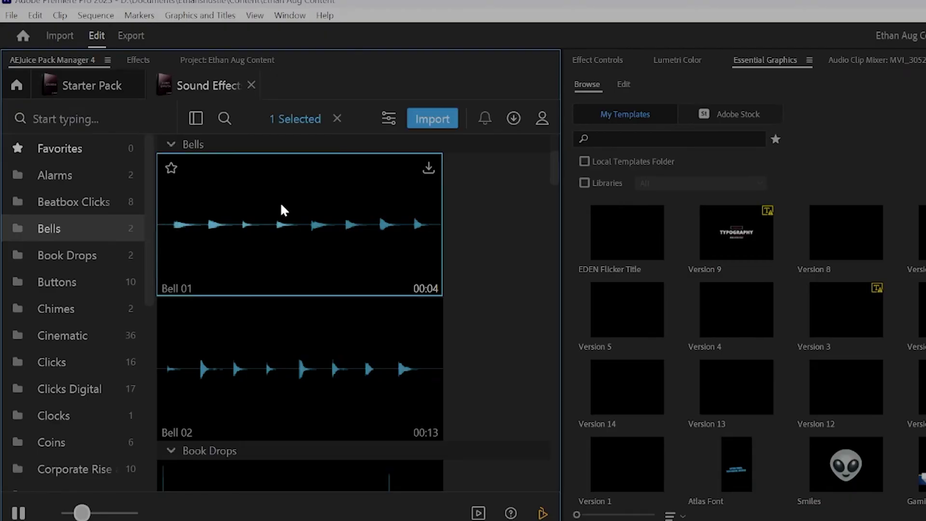
pyautogui.click(289, 356)
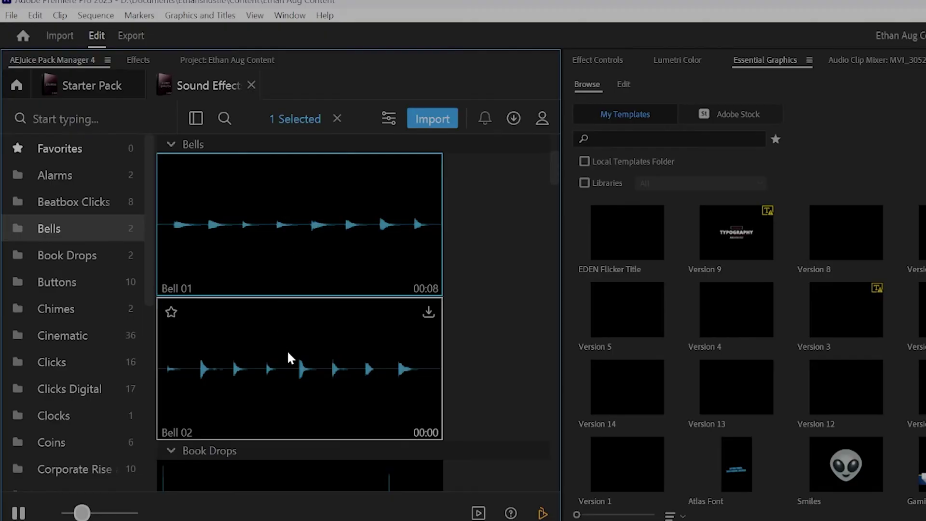
pyautogui.scroll(-10, 424, 315)
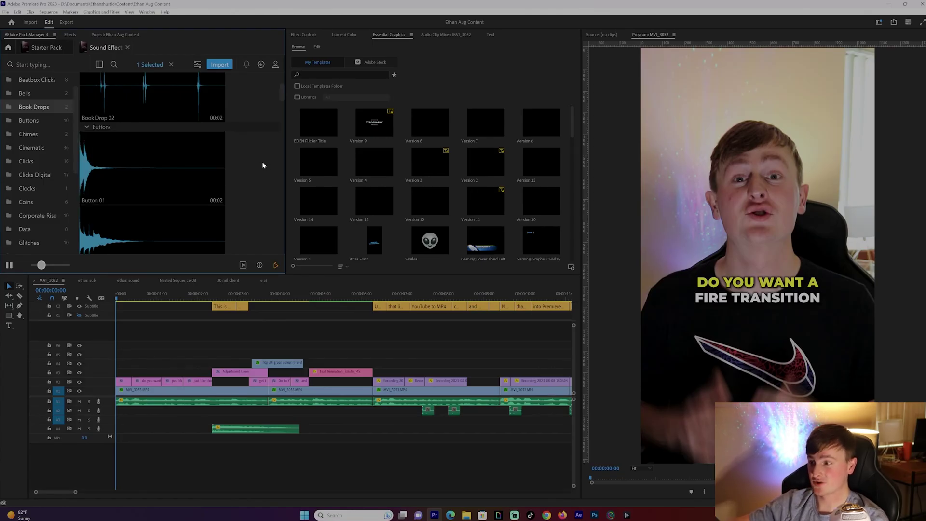
pyautogui.moveTo(225, 140)
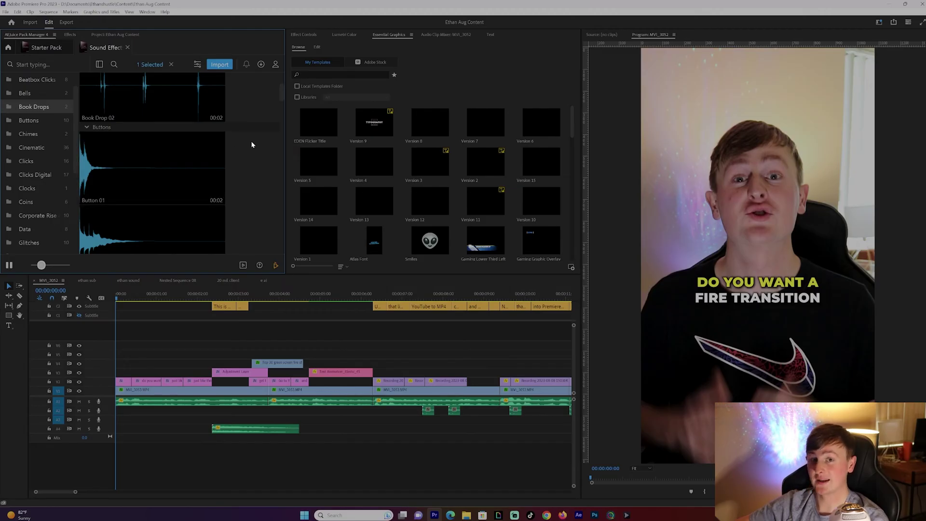
pyautogui.scroll(-5, 27, 140)
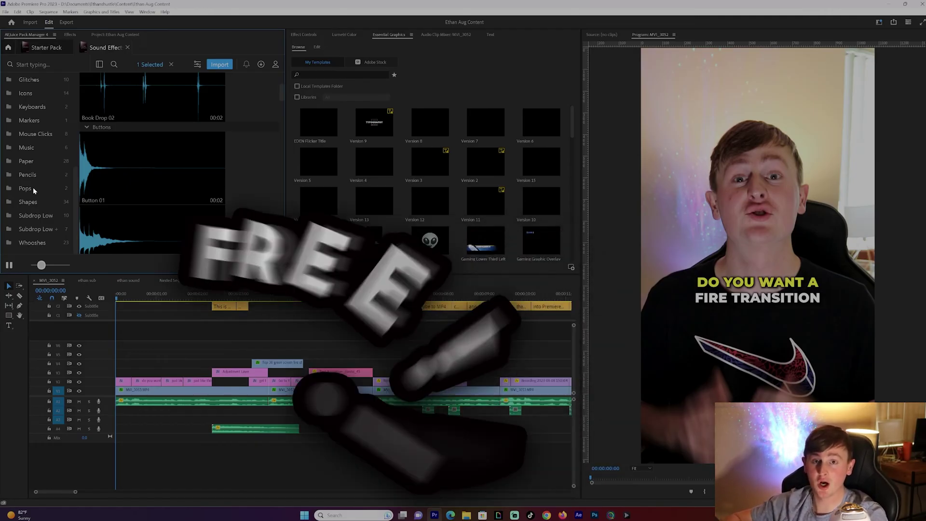
pyautogui.scroll(1, 33, 187)
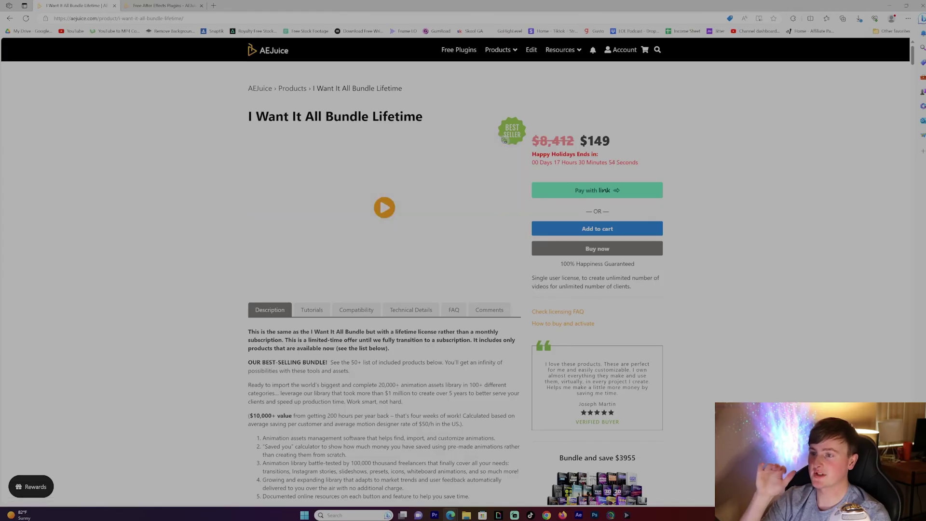
# - Highlight the I Want It All Bundle Lifetime name and start scrolling its product page
pyautogui.moveTo(248, 116); pyautogui.dragTo(303, 88)
pyautogui.click(291, 128)
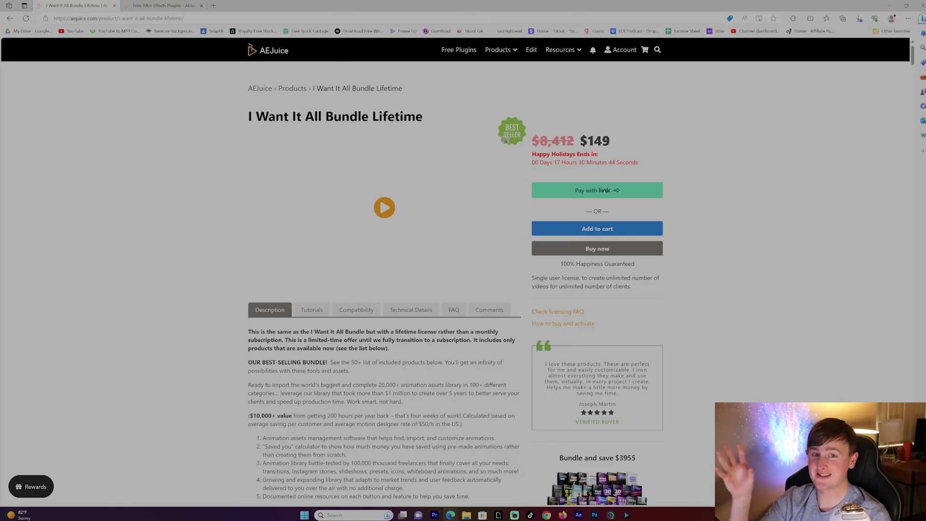
pyautogui.scroll(-15, 204, 226)
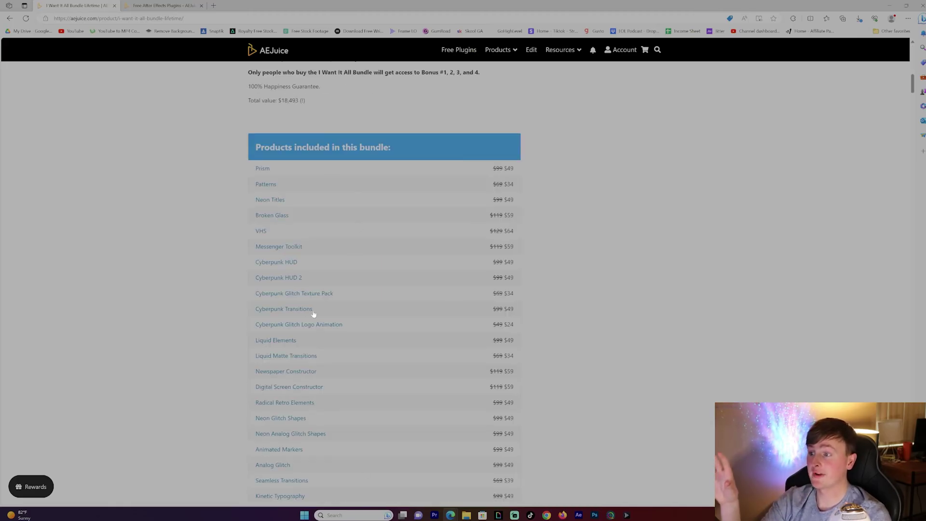
pyautogui.scroll(-9, 511, 271)
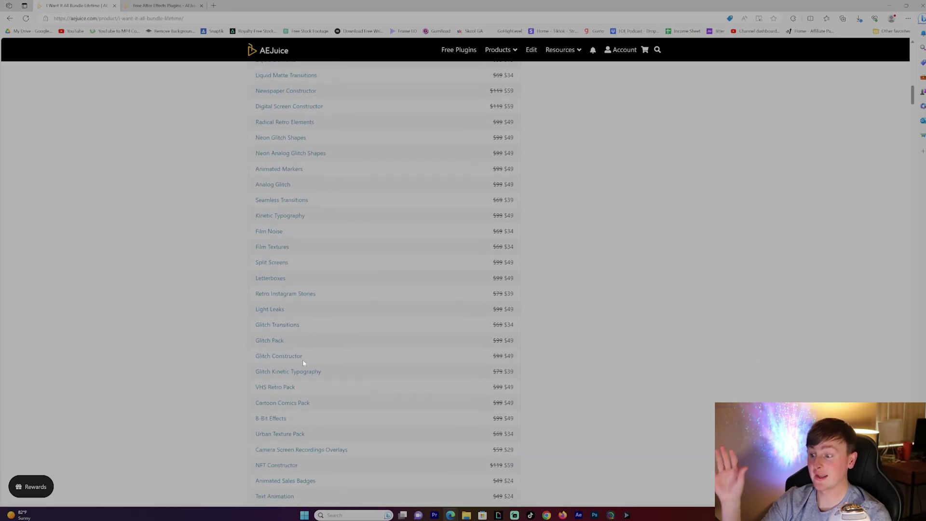
pyautogui.scroll(-15, 332, 363)
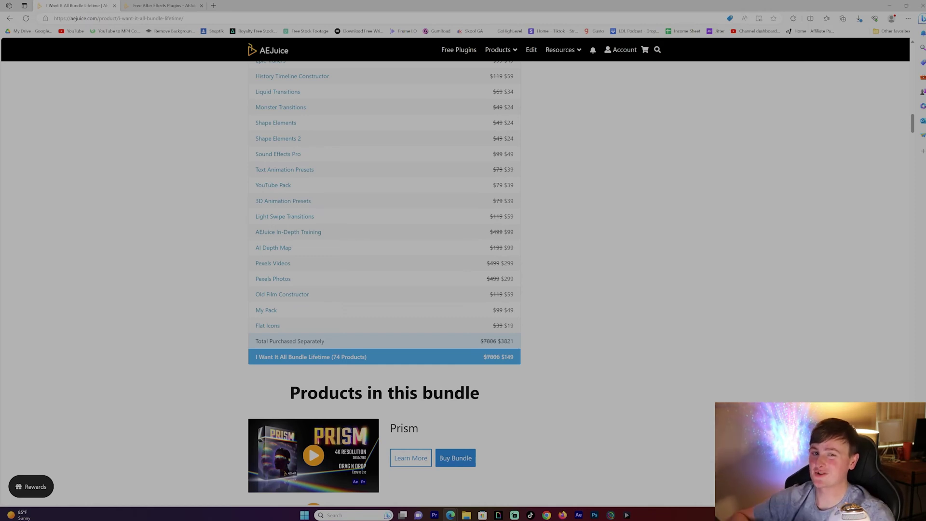
# - Scroll through the bundle's full list of included products
pyautogui.scroll(-7, 759, 187)
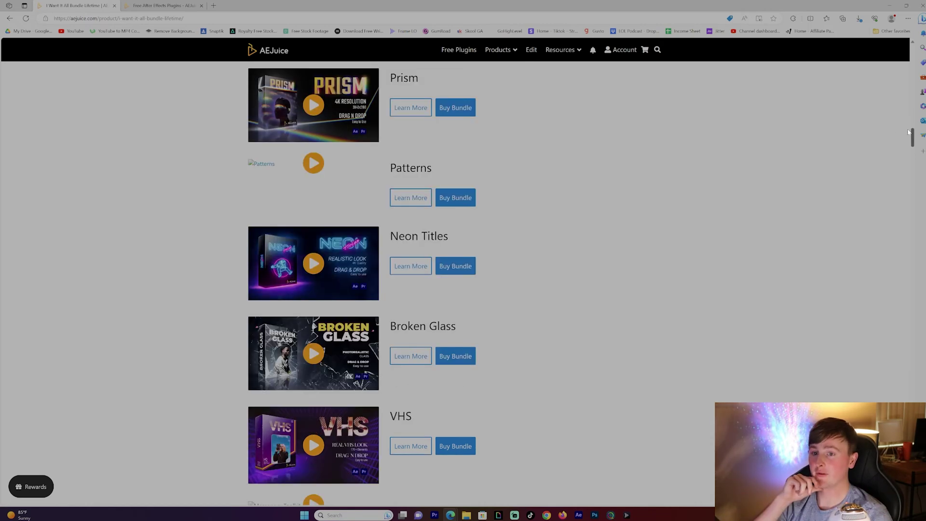
pyautogui.moveTo(912, 139); pyautogui.dragTo(912, 198)
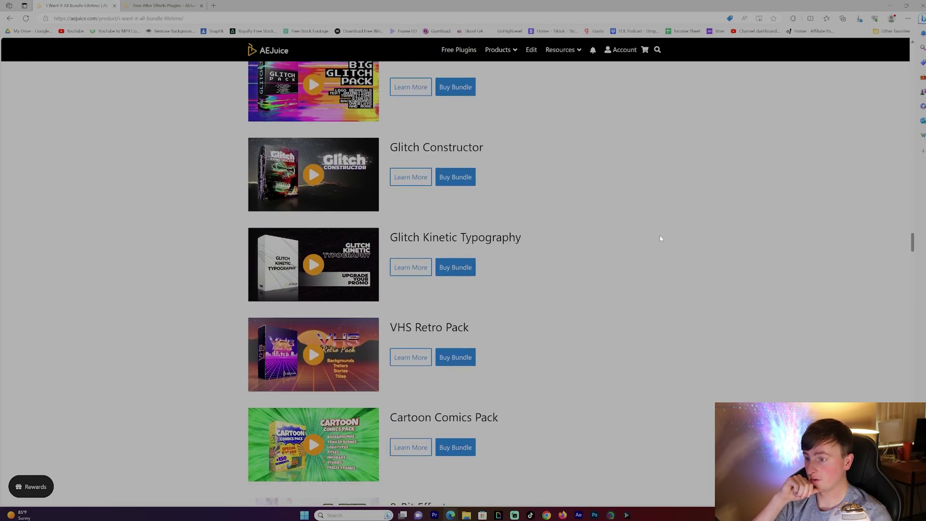
pyautogui.scroll(-1, 729, 238)
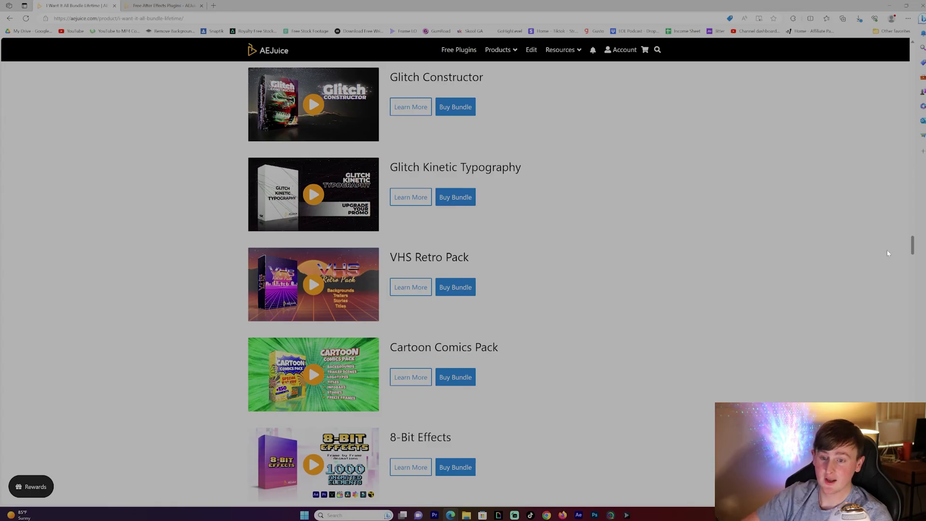
pyautogui.moveTo(913, 249); pyautogui.dragTo(852, 360)
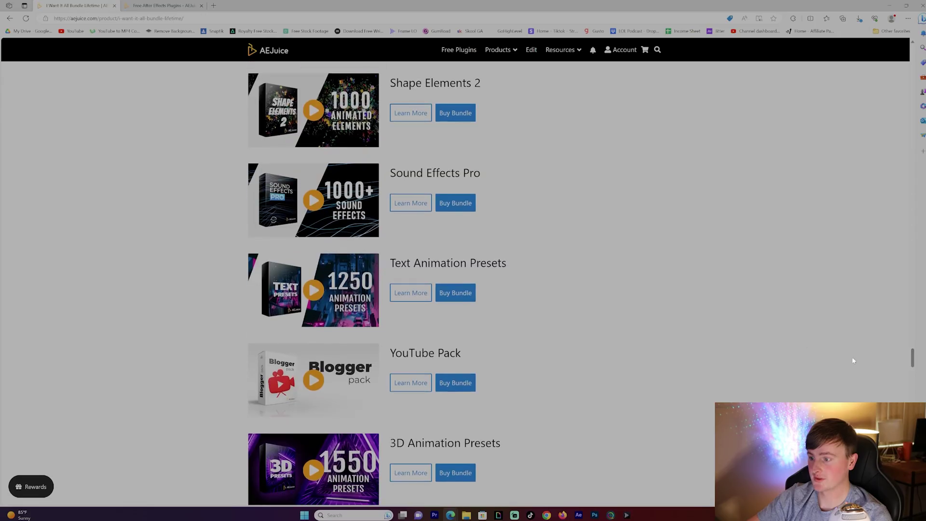
pyautogui.scroll(-18, 722, 290)
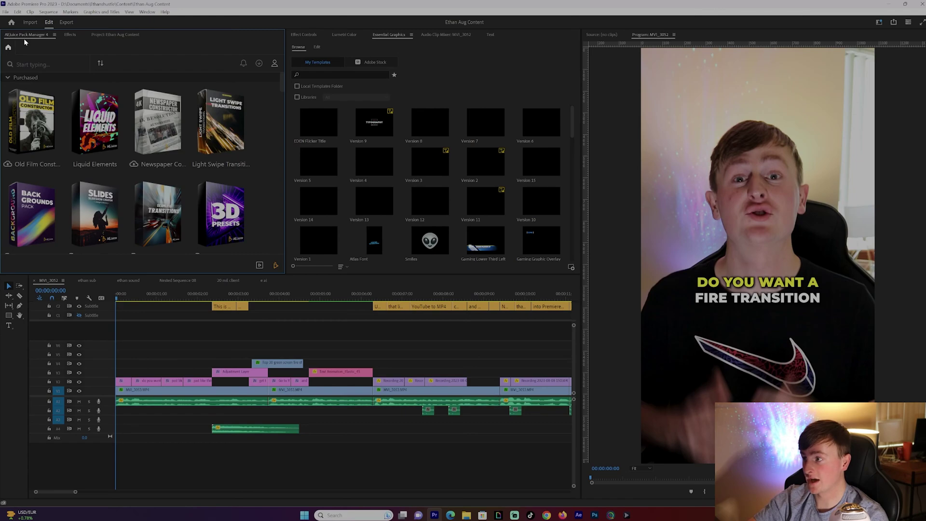
pyautogui.click(147, 12)
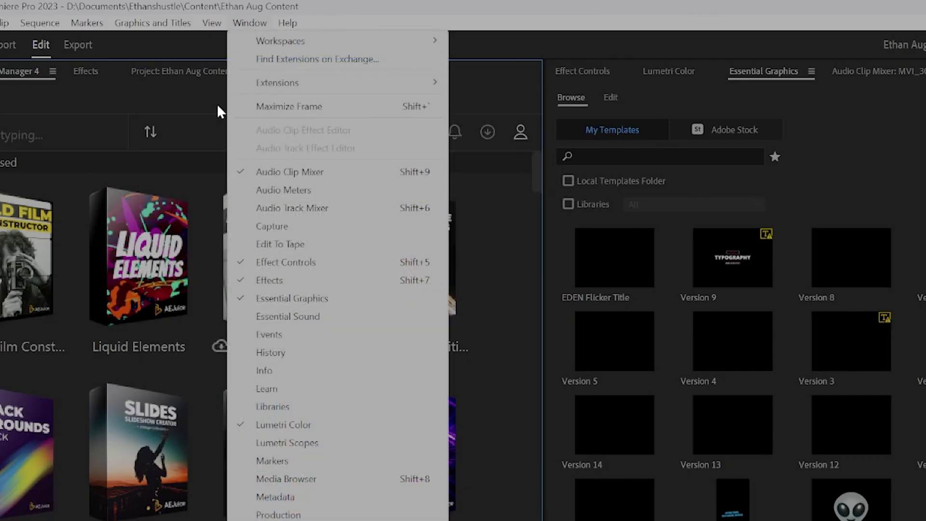
pyautogui.click(131, 103)
pyautogui.moveTo(598, 104); pyautogui.dragTo(598, 241)
pyautogui.moveTo(599, 299); pyautogui.dragTo(606, 442)
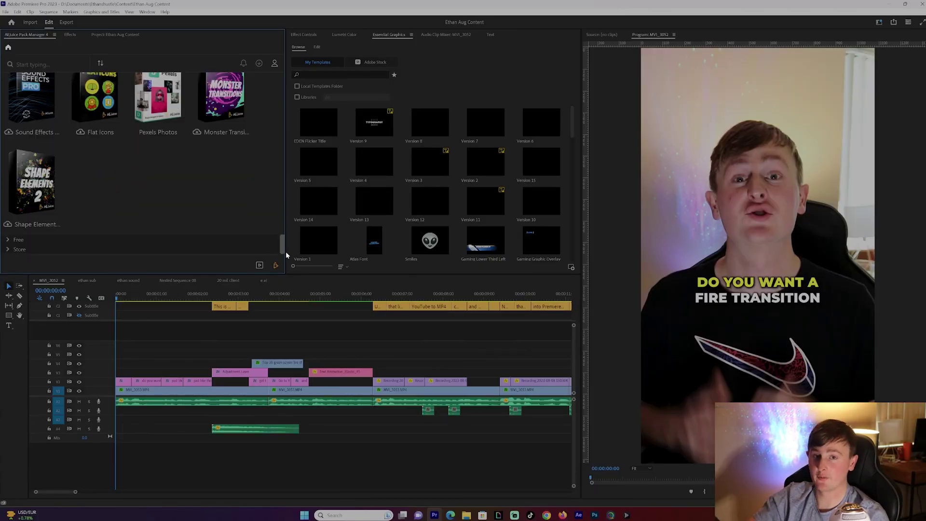
pyautogui.moveTo(285, 250); pyautogui.dragTo(282, 221)
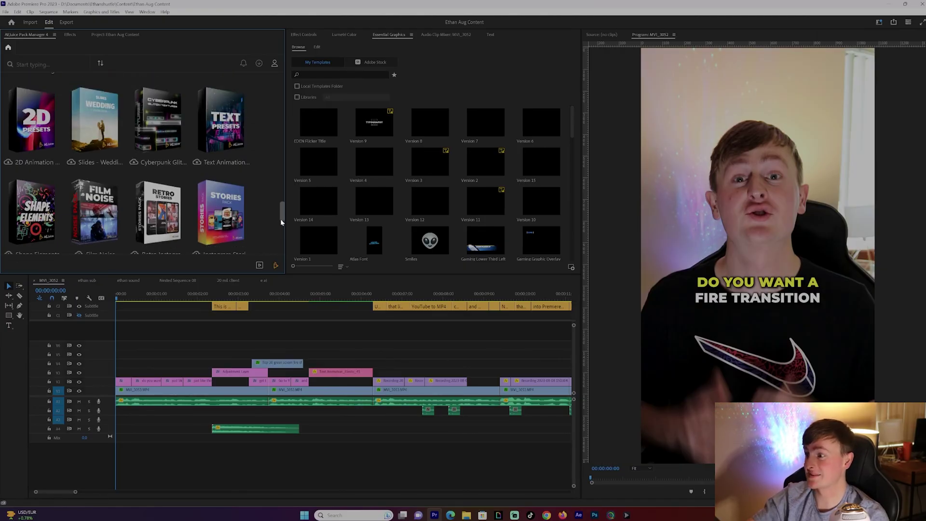
pyautogui.scroll(5, 103, 172)
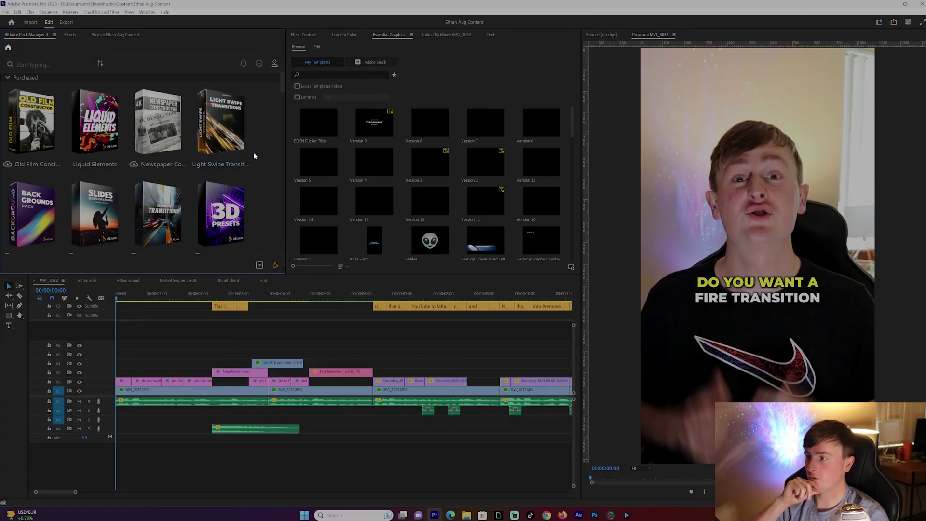
pyautogui.click(95, 141)
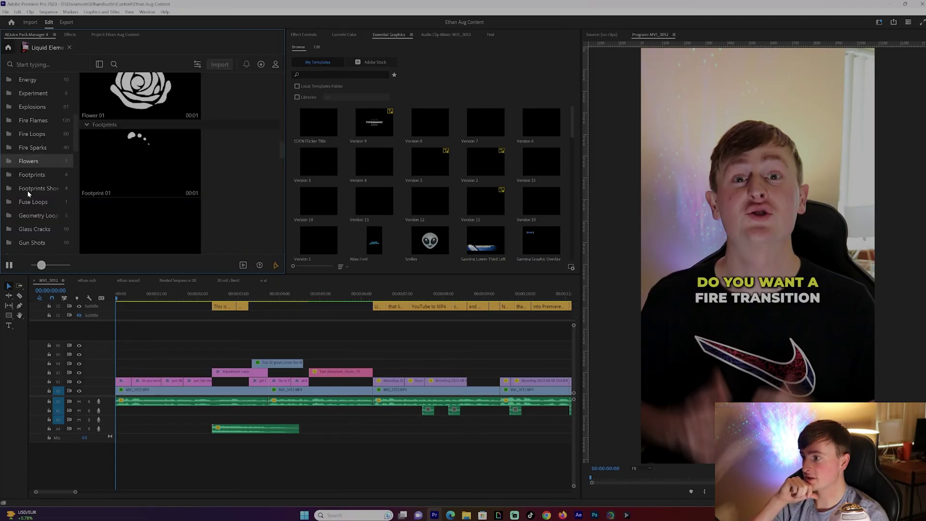
# - Open Liquid Elements' Fire Flames category and import Fire Flames 112 at the sequence start
pyautogui.scroll(1, 31, 192)
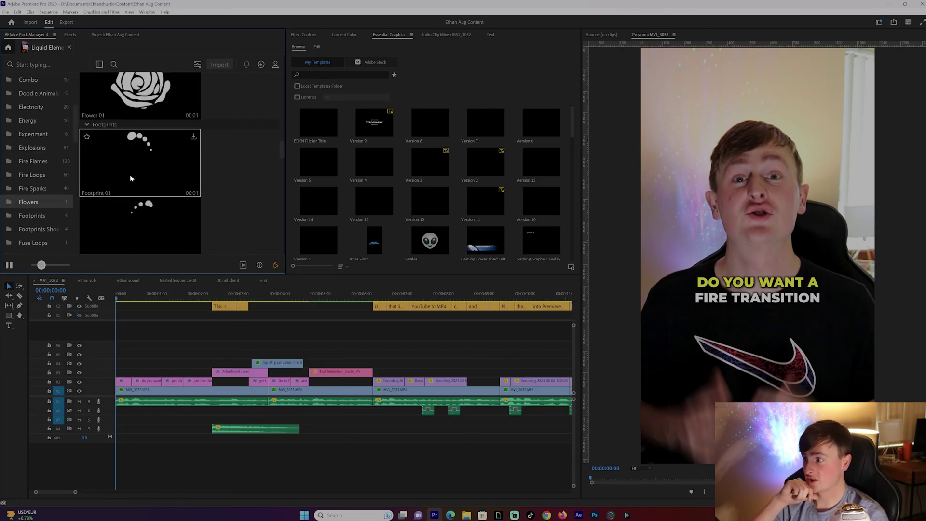
pyautogui.click(33, 161)
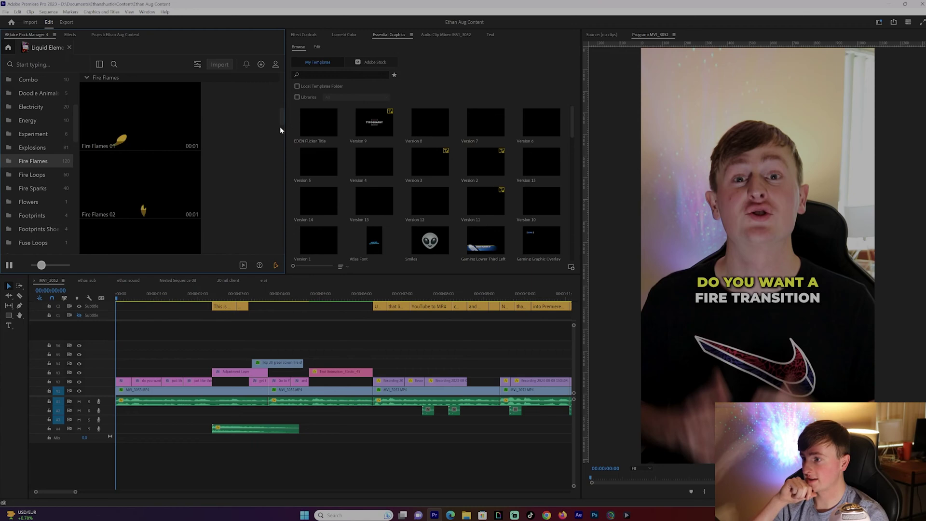
pyautogui.scroll(-15, 280, 129)
pyautogui.scroll(-2, 284, 135)
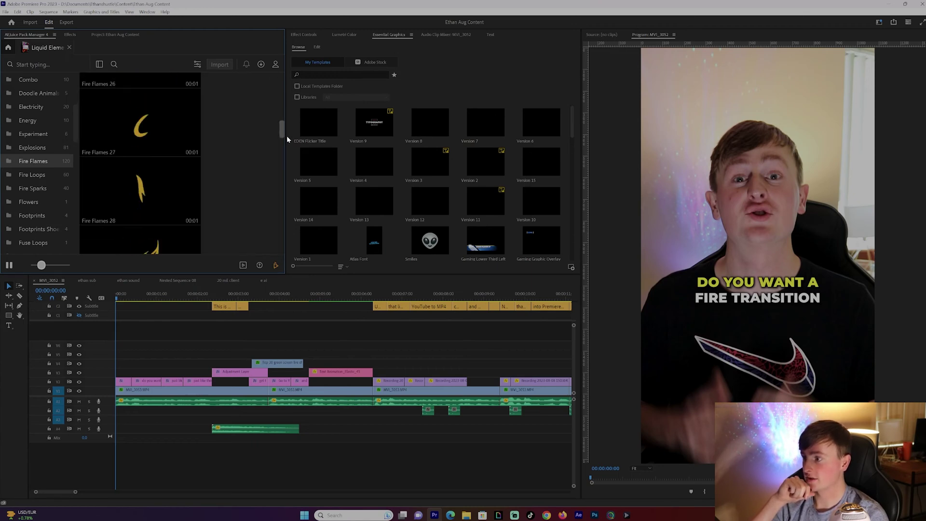
pyautogui.scroll(-5, 285, 129)
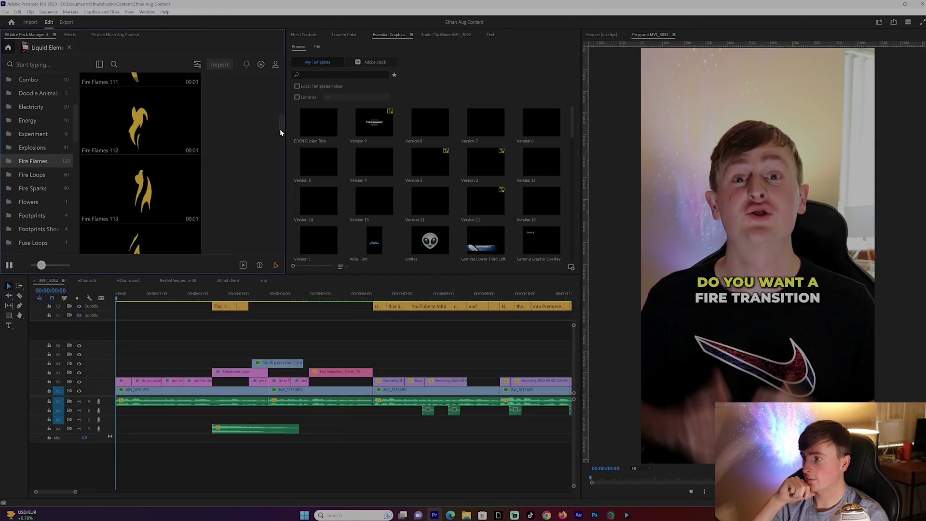
pyautogui.click(193, 95)
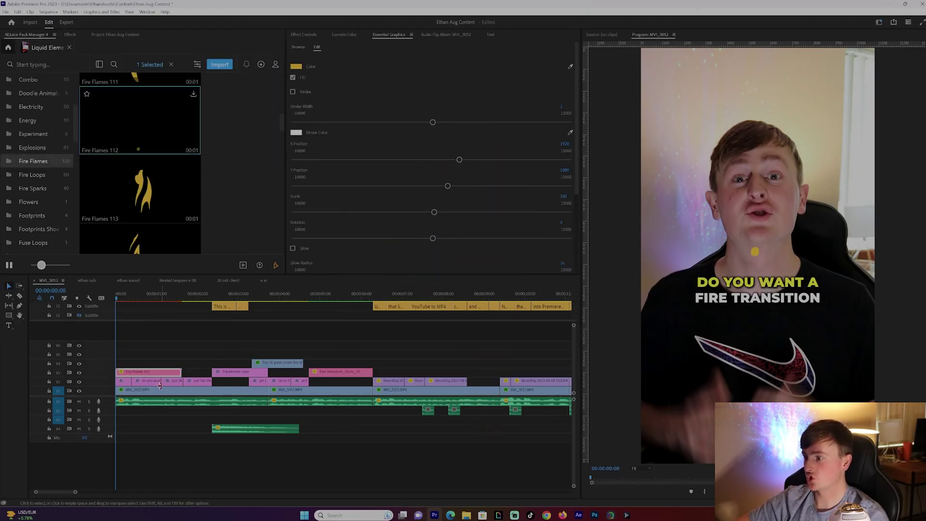
# - Move Fire Flames 112's Position down over the shirt logo and replay from the start
pyautogui.click(128, 334)
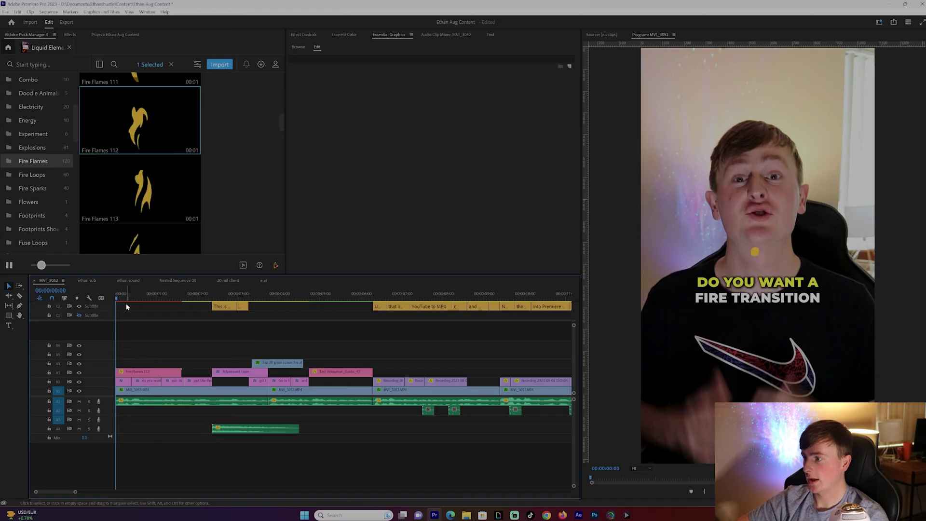
pyautogui.press('space')
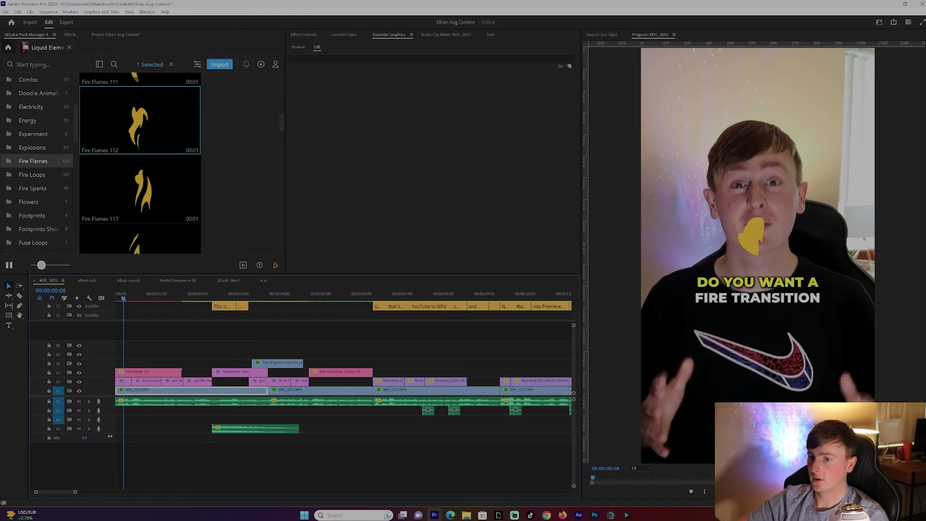
pyautogui.click(728, 250)
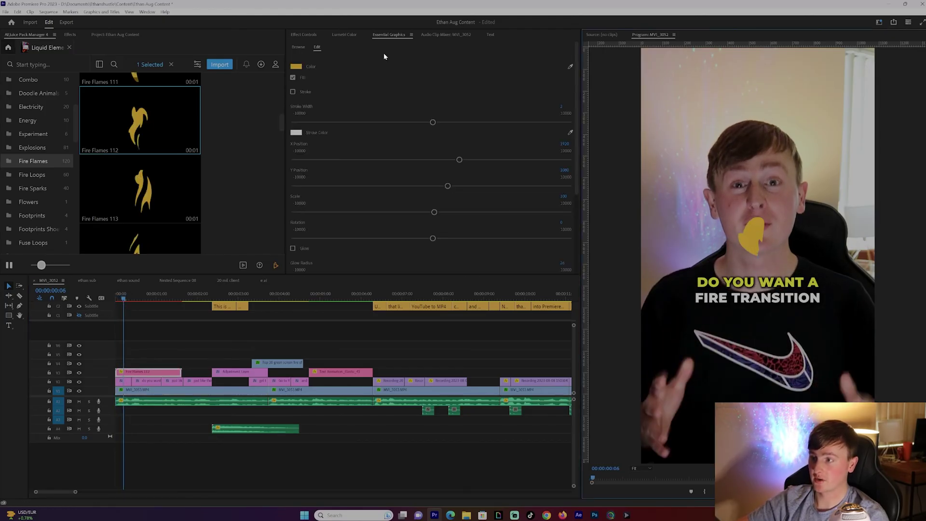
pyautogui.click(314, 35)
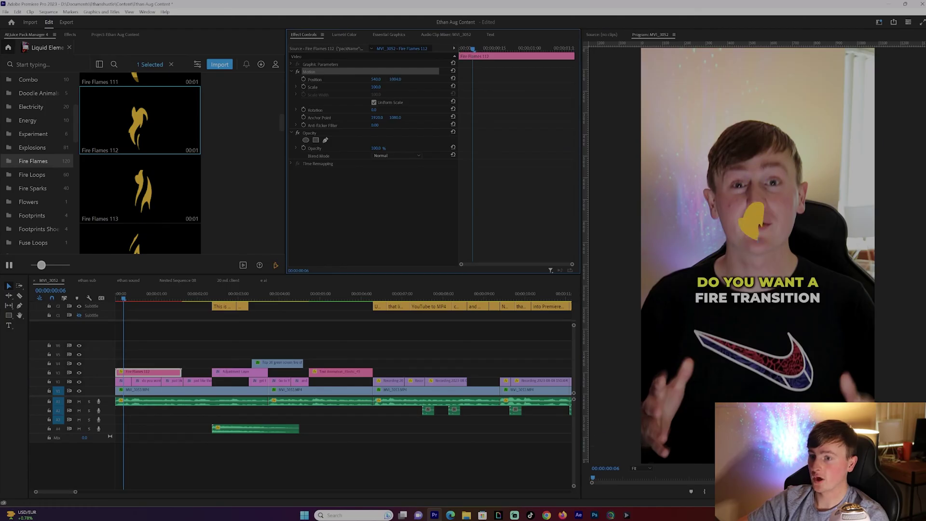
pyautogui.moveTo(395, 79)
pyautogui.mouseDown()
pyautogui.moveTo(361, 79)
pyautogui.moveTo(405, 79)
pyautogui.moveTo(395, 79)
pyautogui.mouseUp()
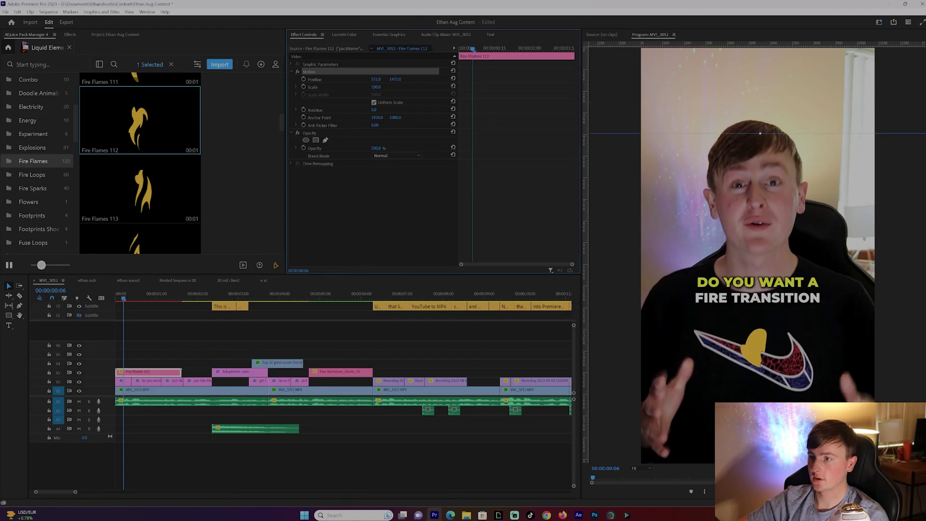
pyautogui.moveTo(125, 299); pyautogui.dragTo(98, 306)
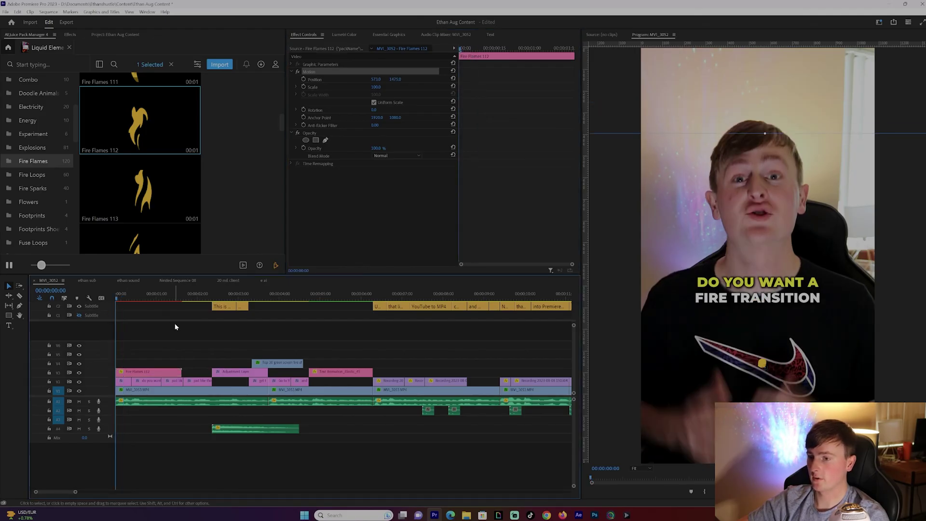
pyautogui.press('space')
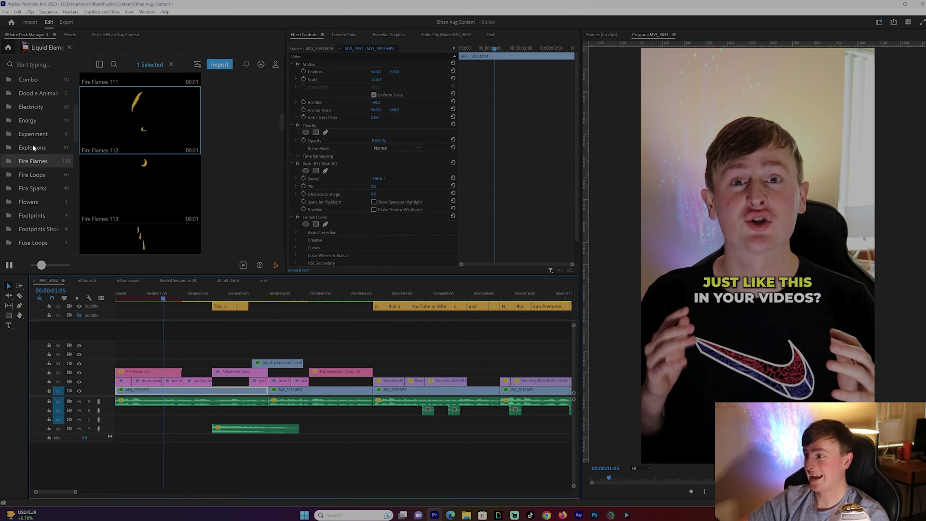
# - Browse the Energy, Electricity and Symbols clips, save the project, and close Liquid Elements
pyautogui.scroll(3, 33, 143)
pyautogui.click(31, 202)
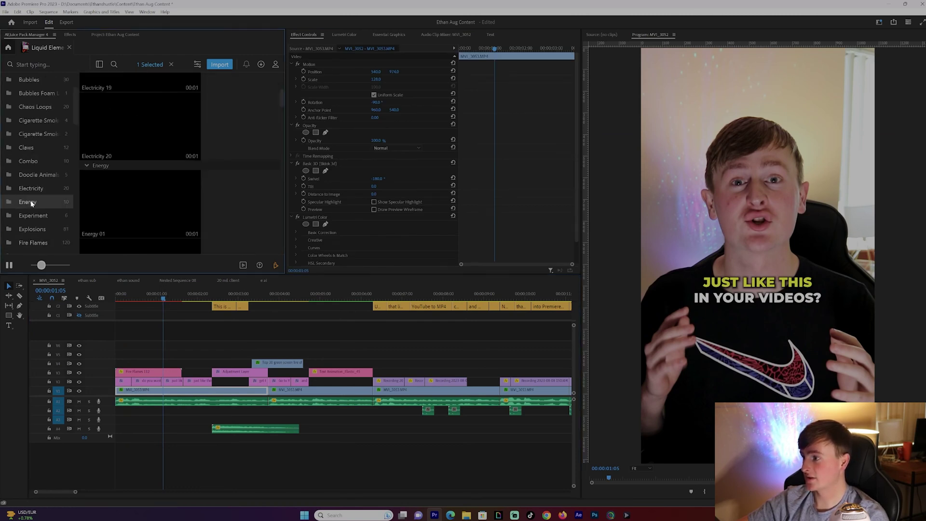
pyautogui.click(45, 188)
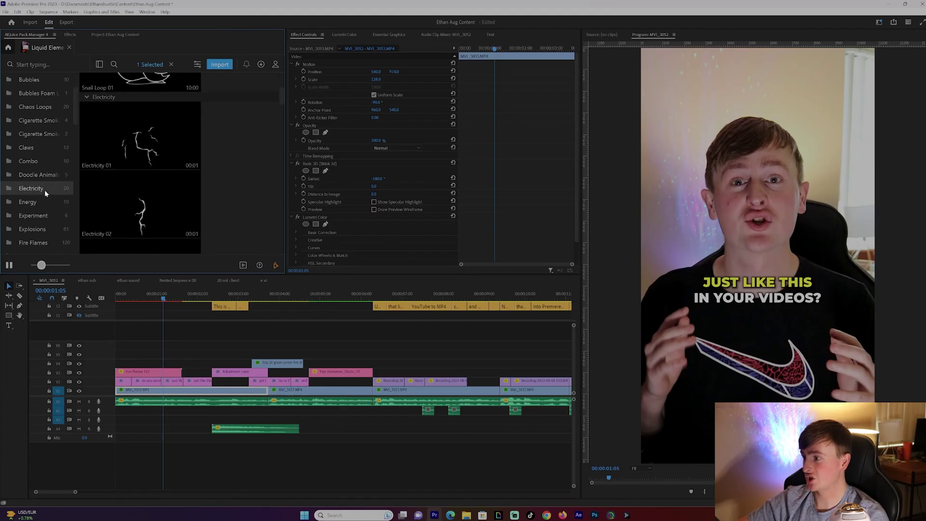
pyautogui.scroll(-6, 48, 206)
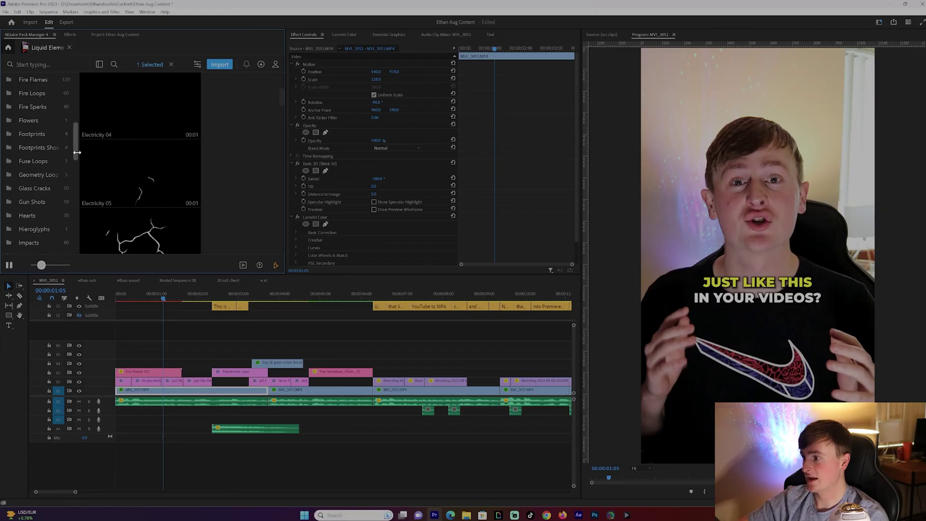
pyautogui.scroll(-8, 74, 169)
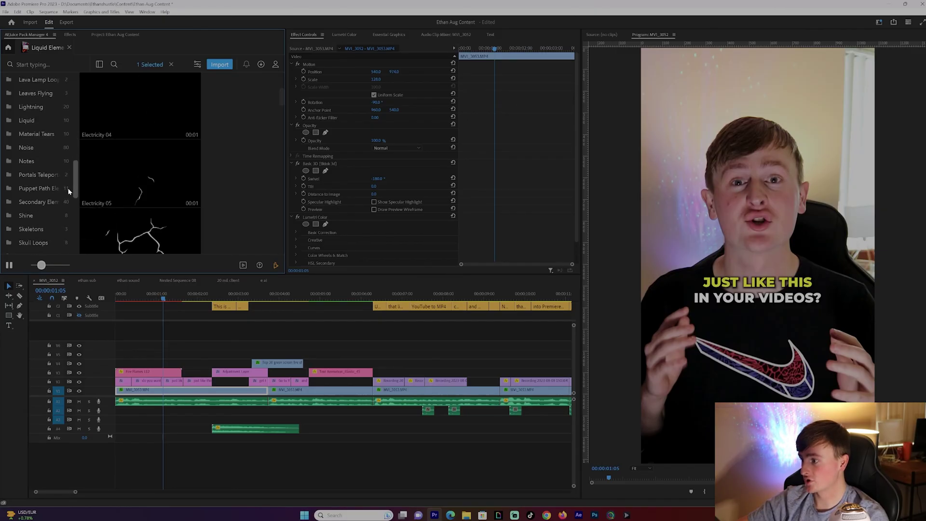
pyautogui.scroll(-6, 65, 212)
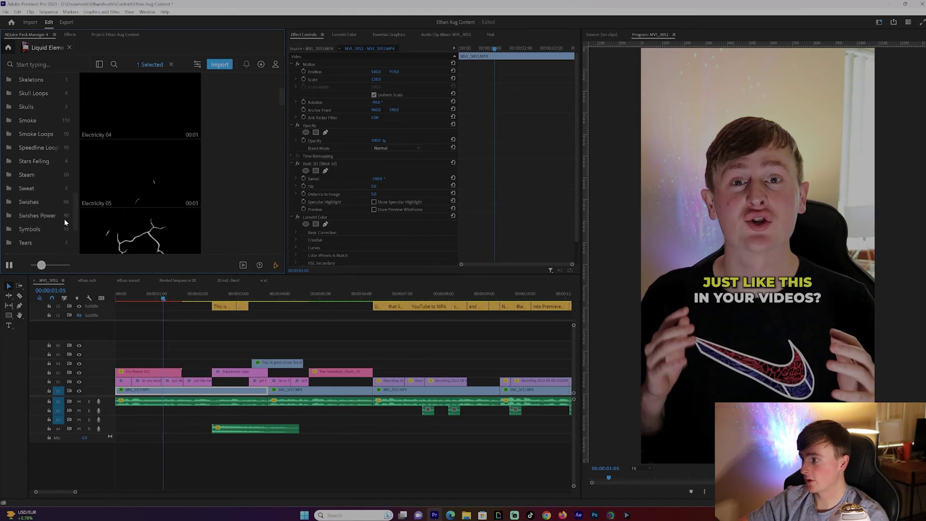
pyautogui.click(30, 122)
pyautogui.moveTo(140, 112)
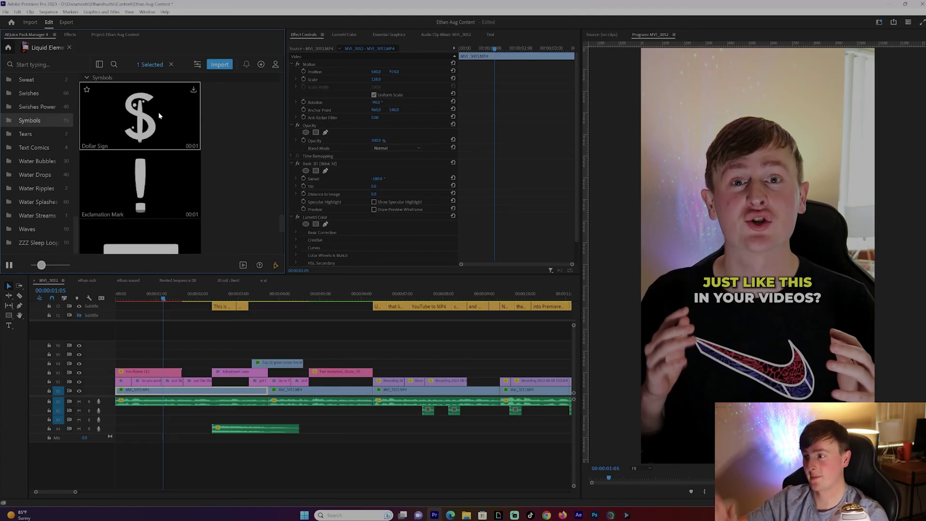
pyautogui.hotkey('ctrl', 's')
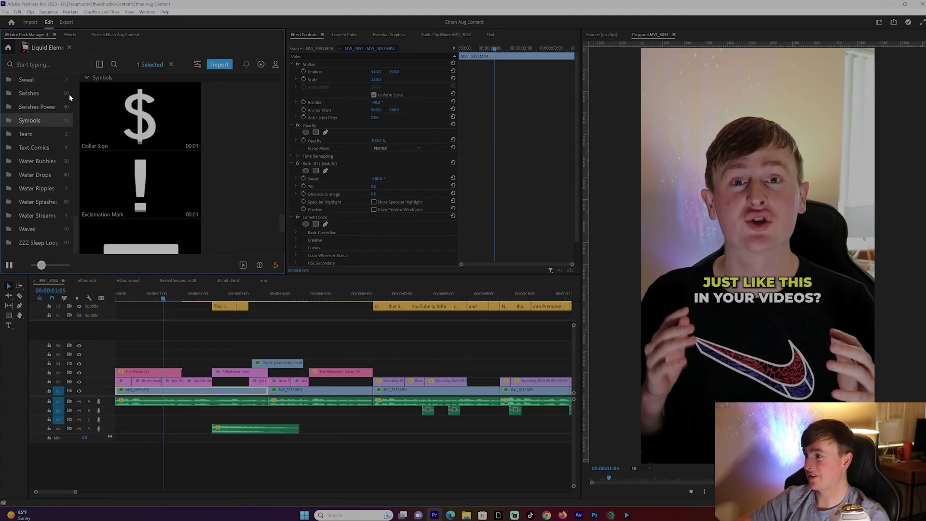
pyautogui.click(70, 48)
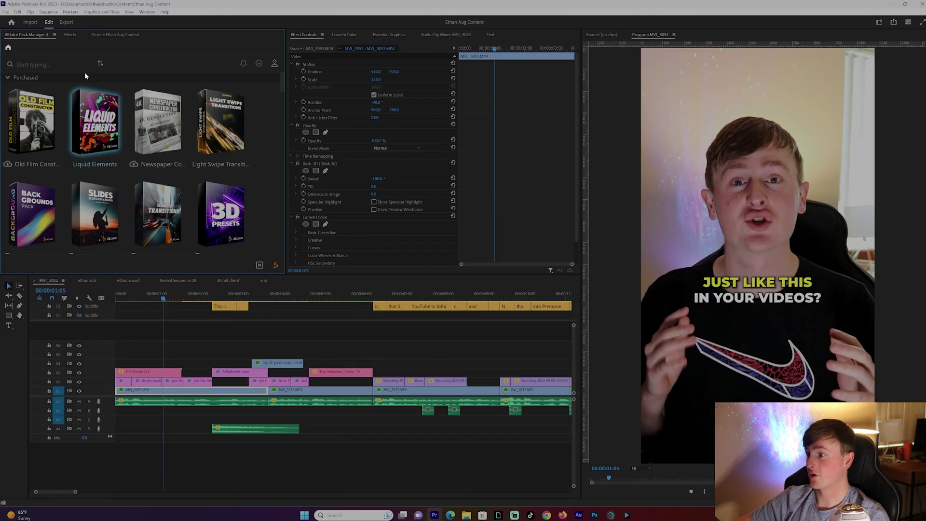
# - Delete the Fire Flames clip on V3 and import Light Swipe Transition 53 from Light Swipe Transitions
pyautogui.click(220, 136)
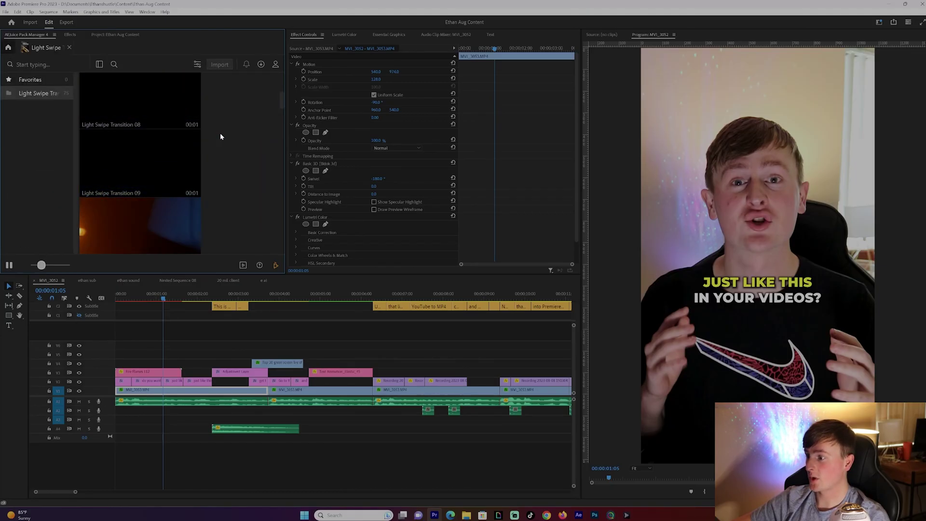
pyautogui.click(155, 372)
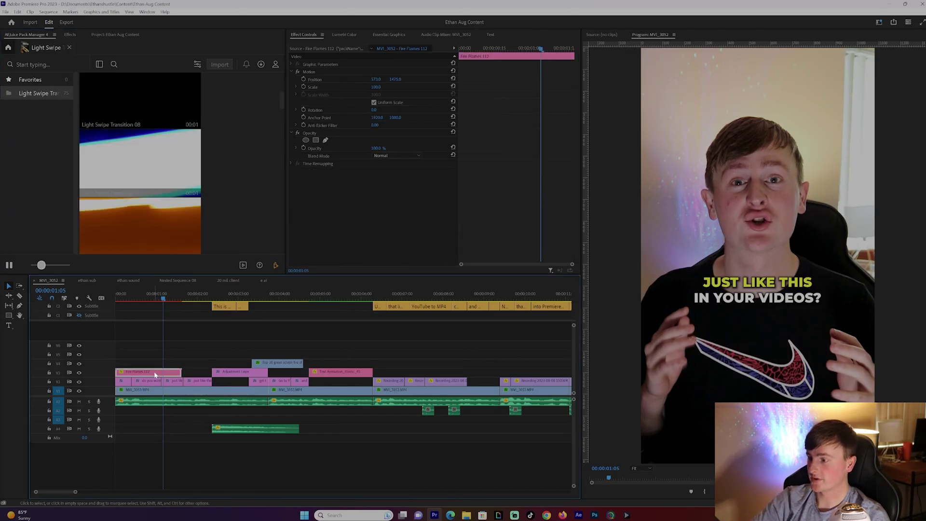
pyautogui.press('Delete')
pyautogui.moveTo(280, 95); pyautogui.dragTo(287, 175)
pyautogui.scroll(-2, 184, 164)
pyautogui.click(193, 152)
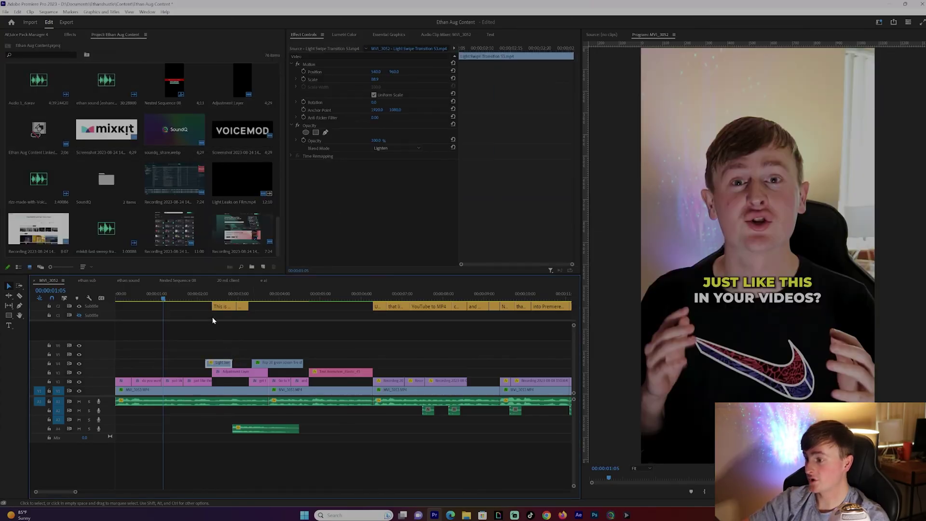
# - Zoom the timeline and play the light swipe from just before it, stopping at 00:00:02:11
pyautogui.click(221, 341)
pyautogui.press('=')
pyautogui.click(315, 295)
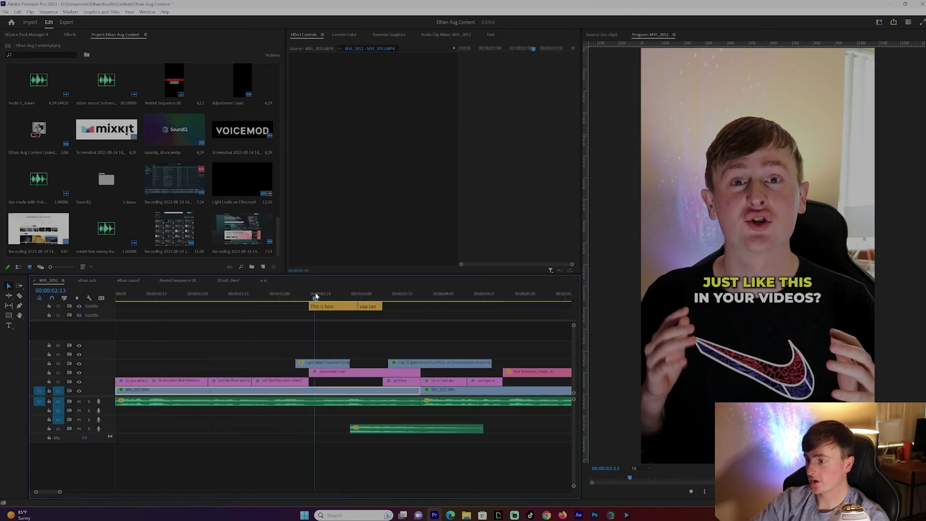
pyautogui.moveTo(315, 296); pyautogui.dragTo(268, 296)
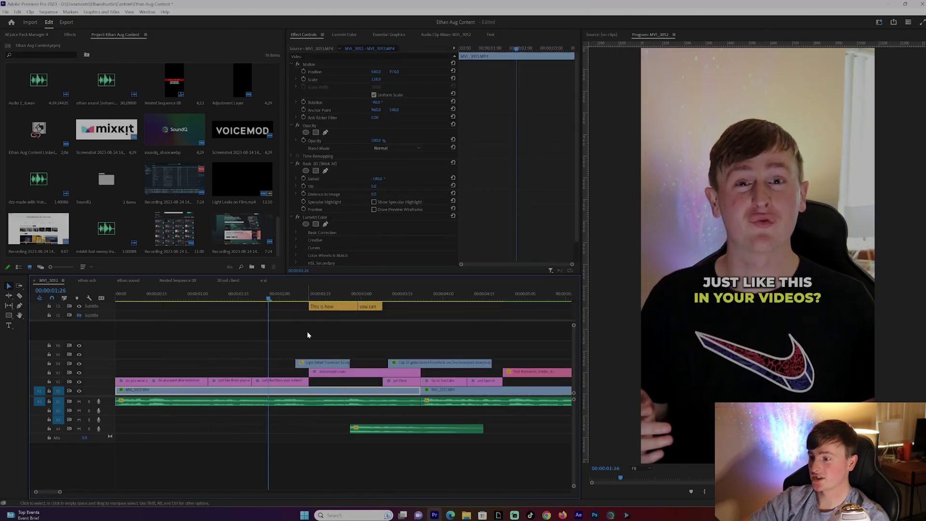
pyautogui.press('space')
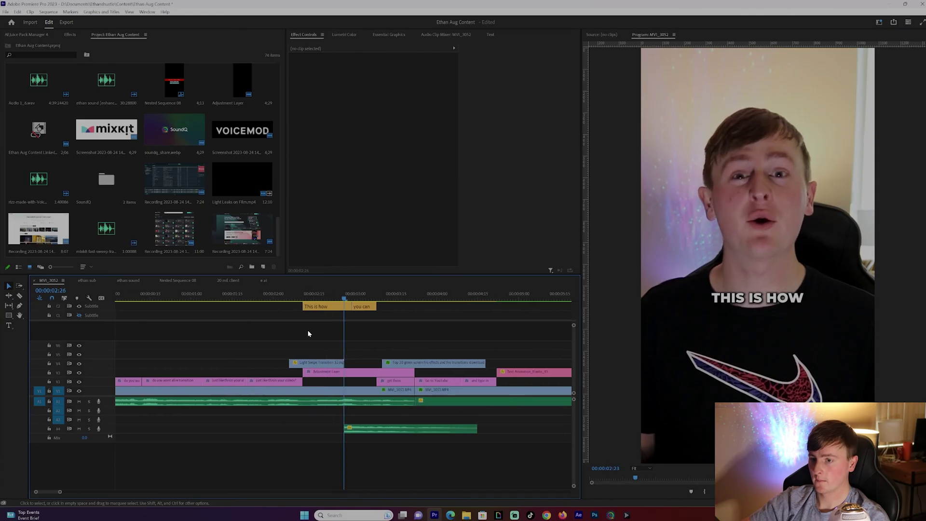
pyautogui.click(281, 297)
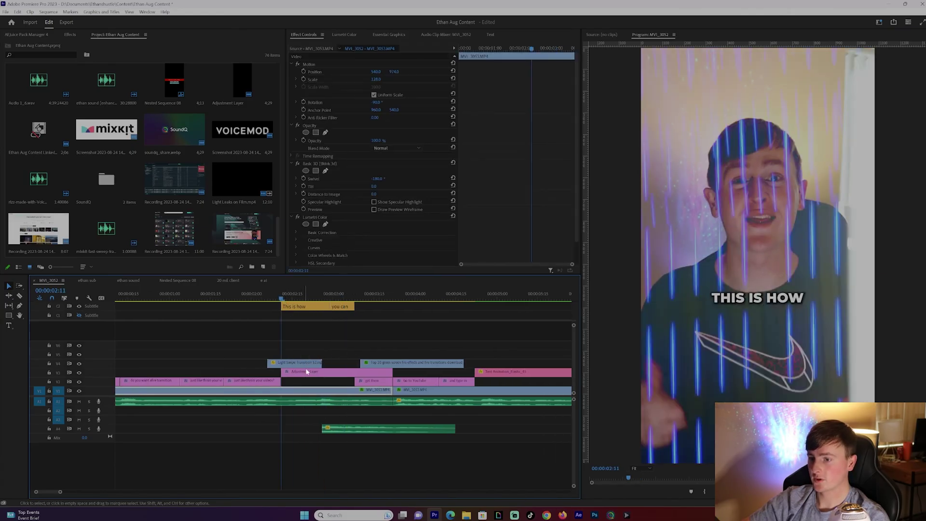
# - Select the Light Swipe Transition clip and return to the AEJuice Pack Manager's Purchased packs
pyautogui.click(308, 365)
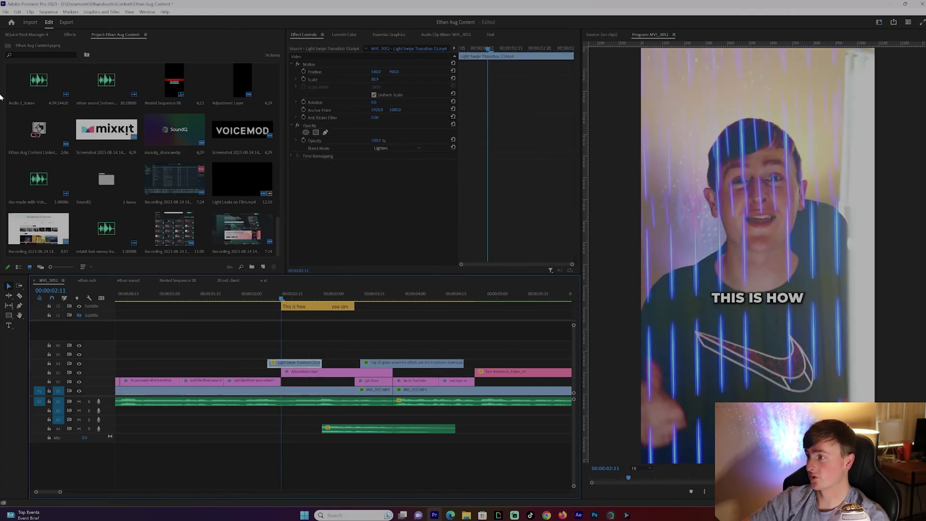
pyautogui.click(25, 34)
pyautogui.moveTo(282, 201)
pyautogui.mouseDown()
pyautogui.moveTo(284, 227)
pyautogui.moveTo(275, 203)
pyautogui.mouseUp()
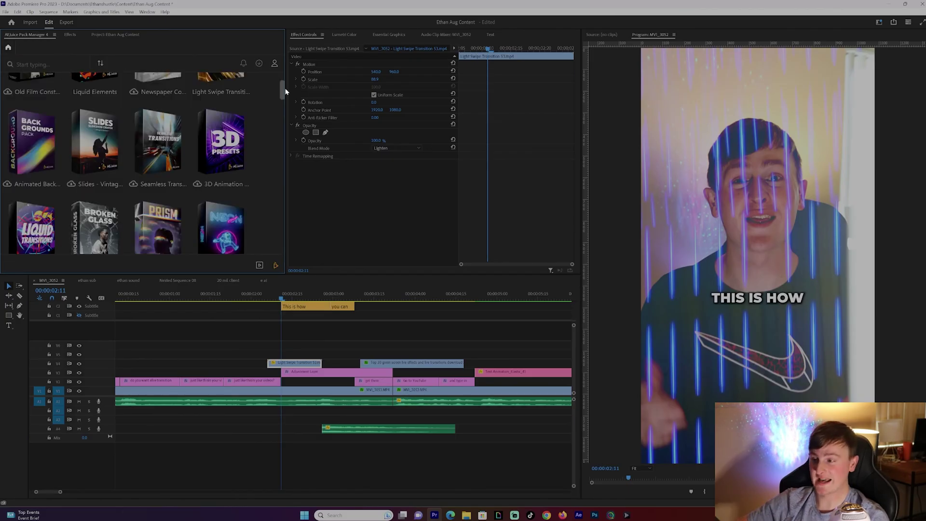
pyautogui.moveTo(285, 91); pyautogui.dragTo(268, 220)
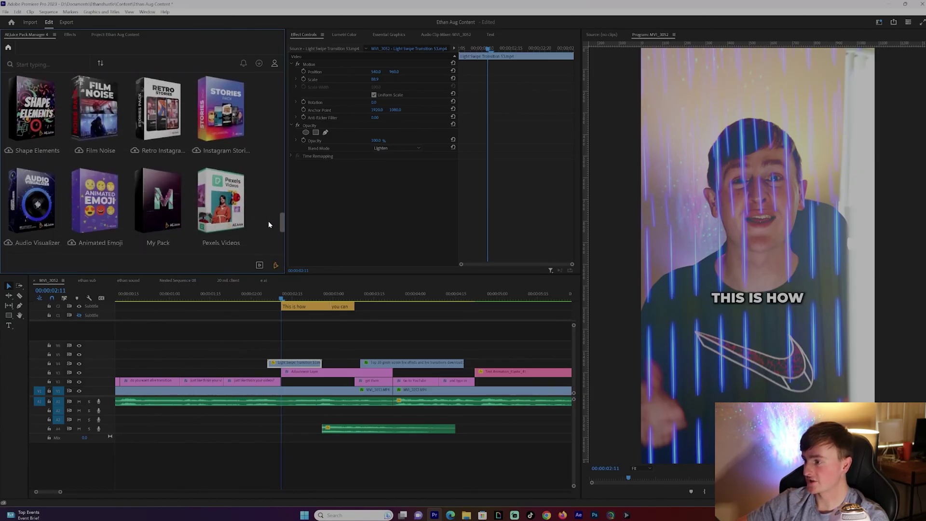